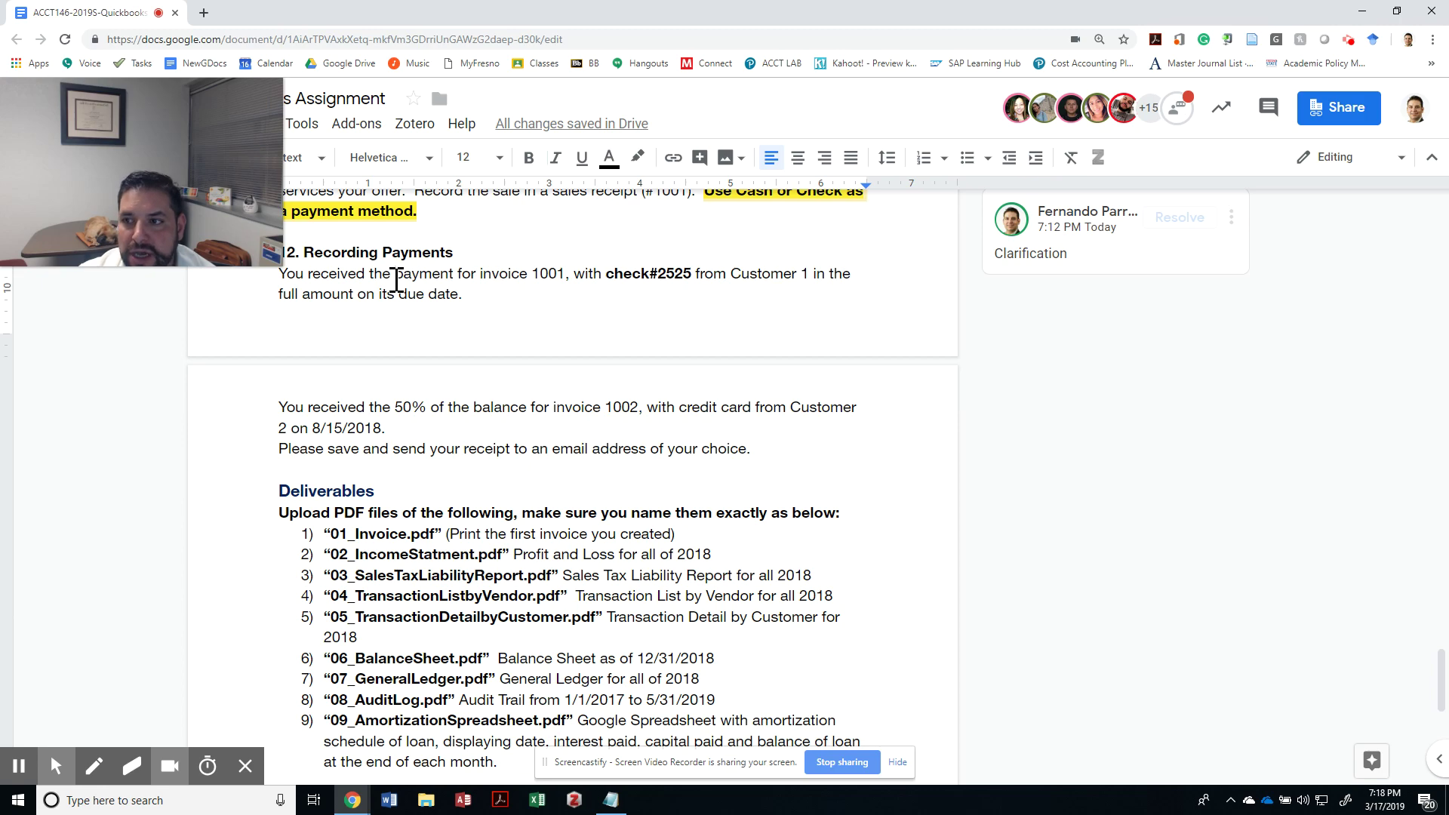
Arrange the assignment document and the QuickBooks Sales Transactions window side by side, giving QuickBooks slightly more width
click(396, 277)
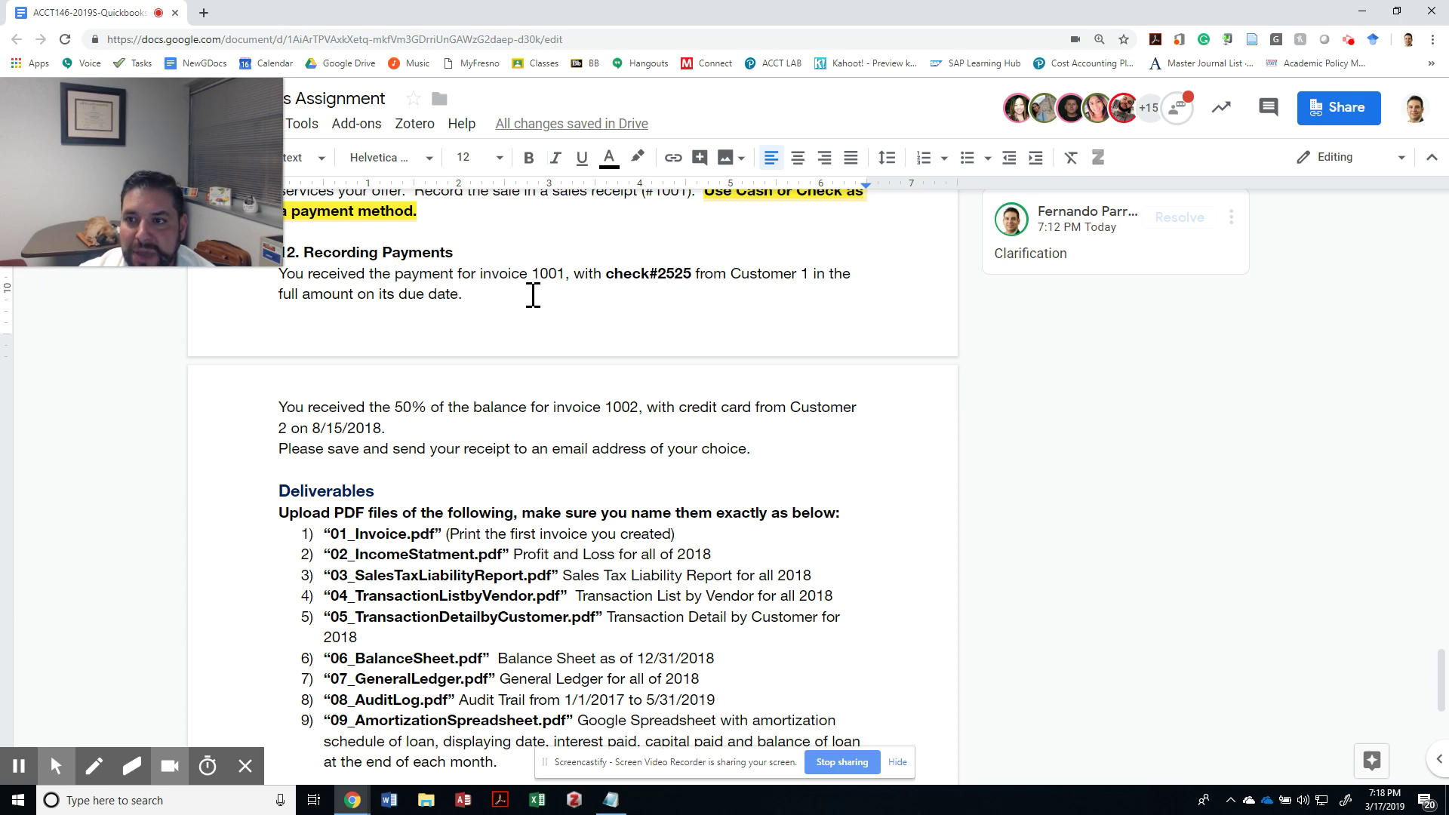
key(alt+Tab)
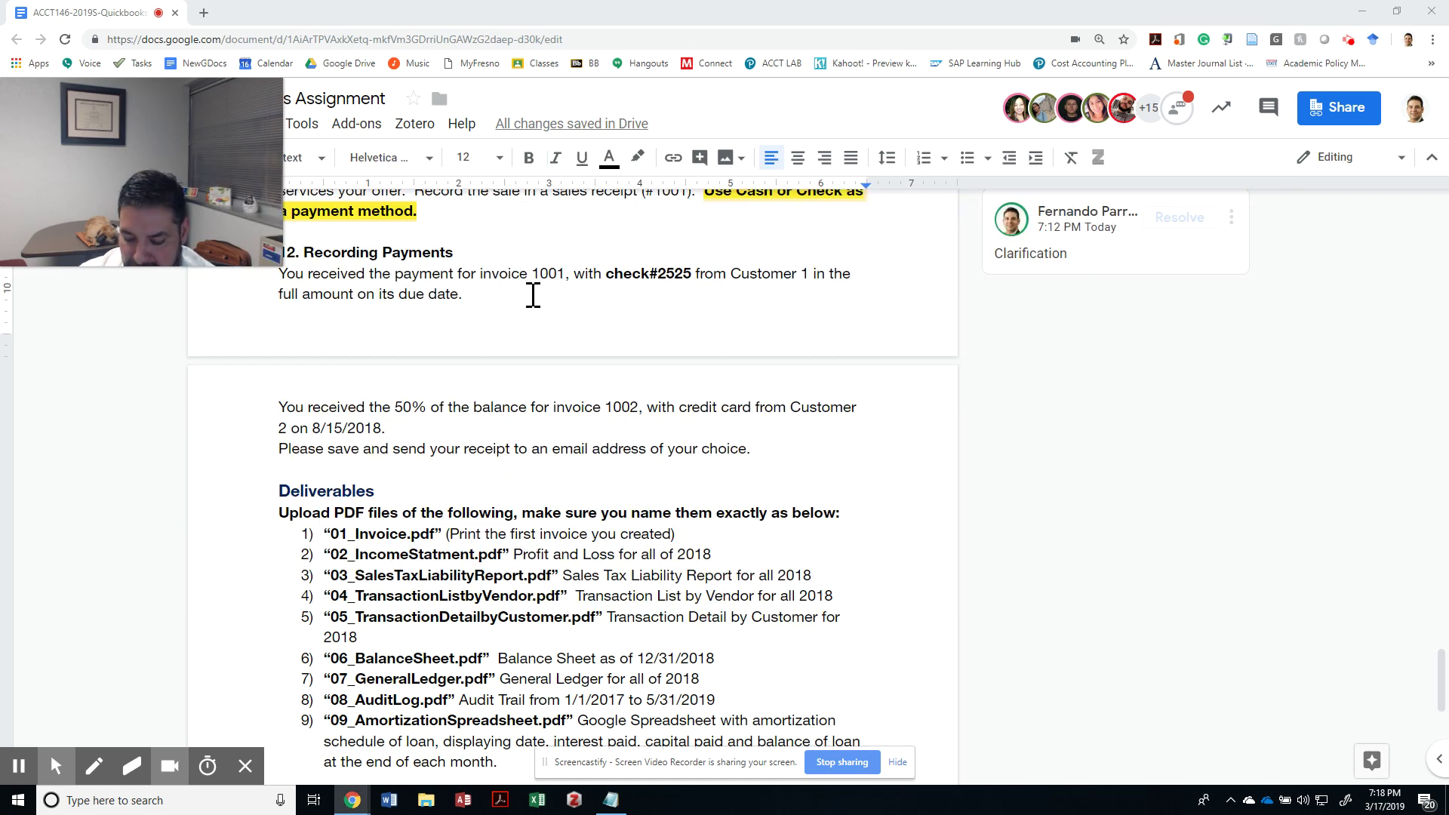
click(581, 324)
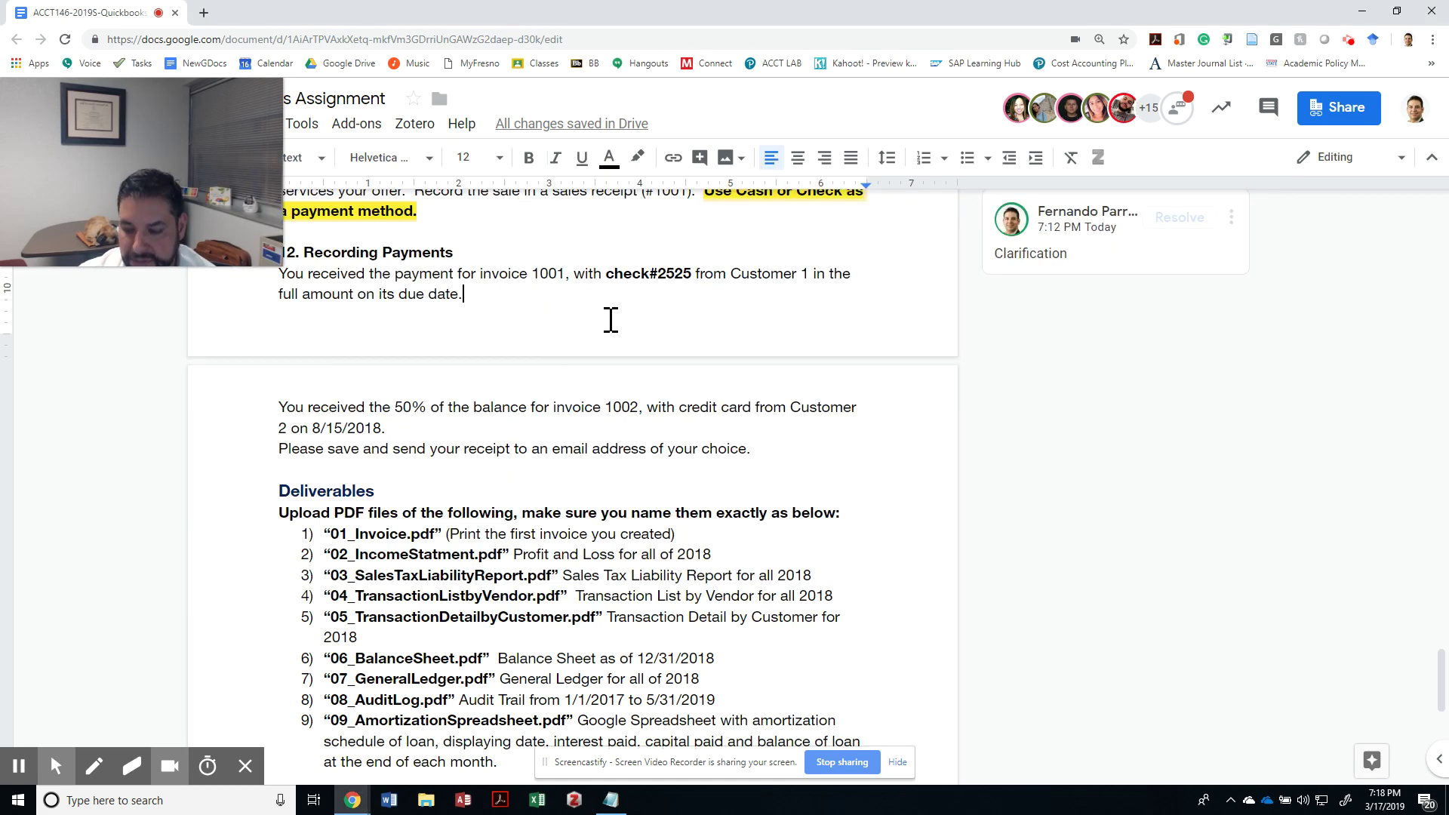
key(super+Left)
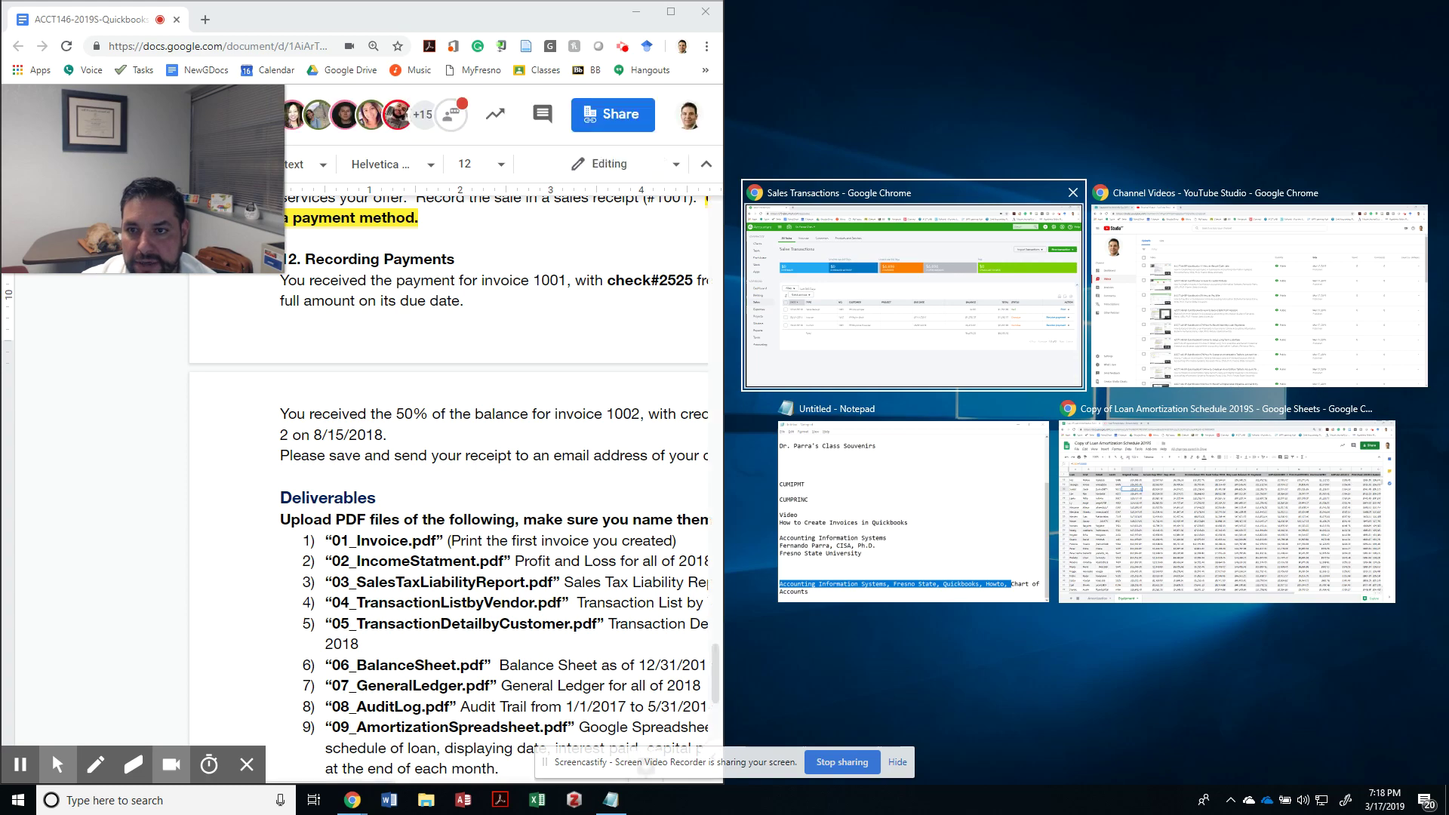
key(Return)
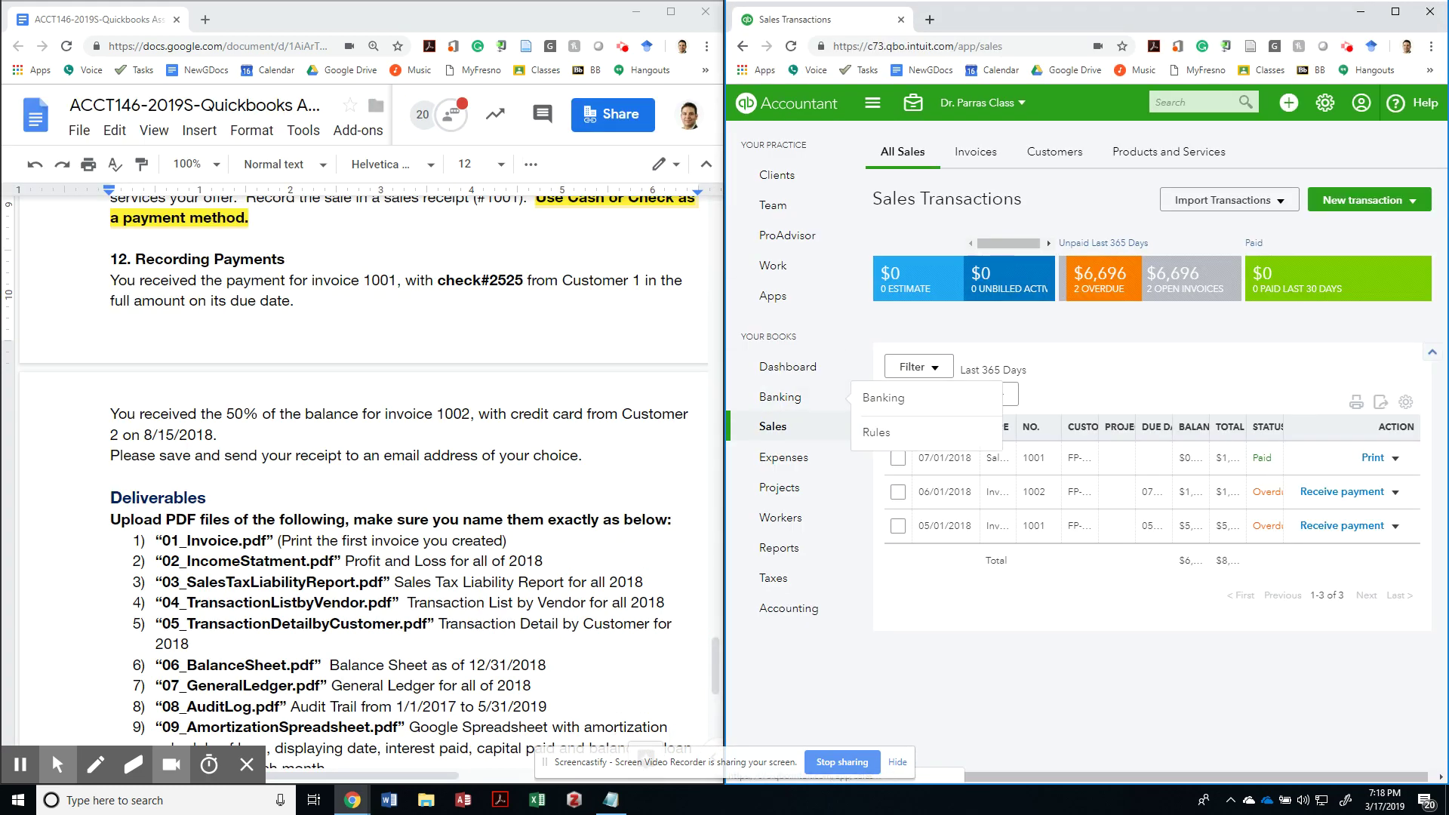
mouse_move(777, 428)
click(883, 495)
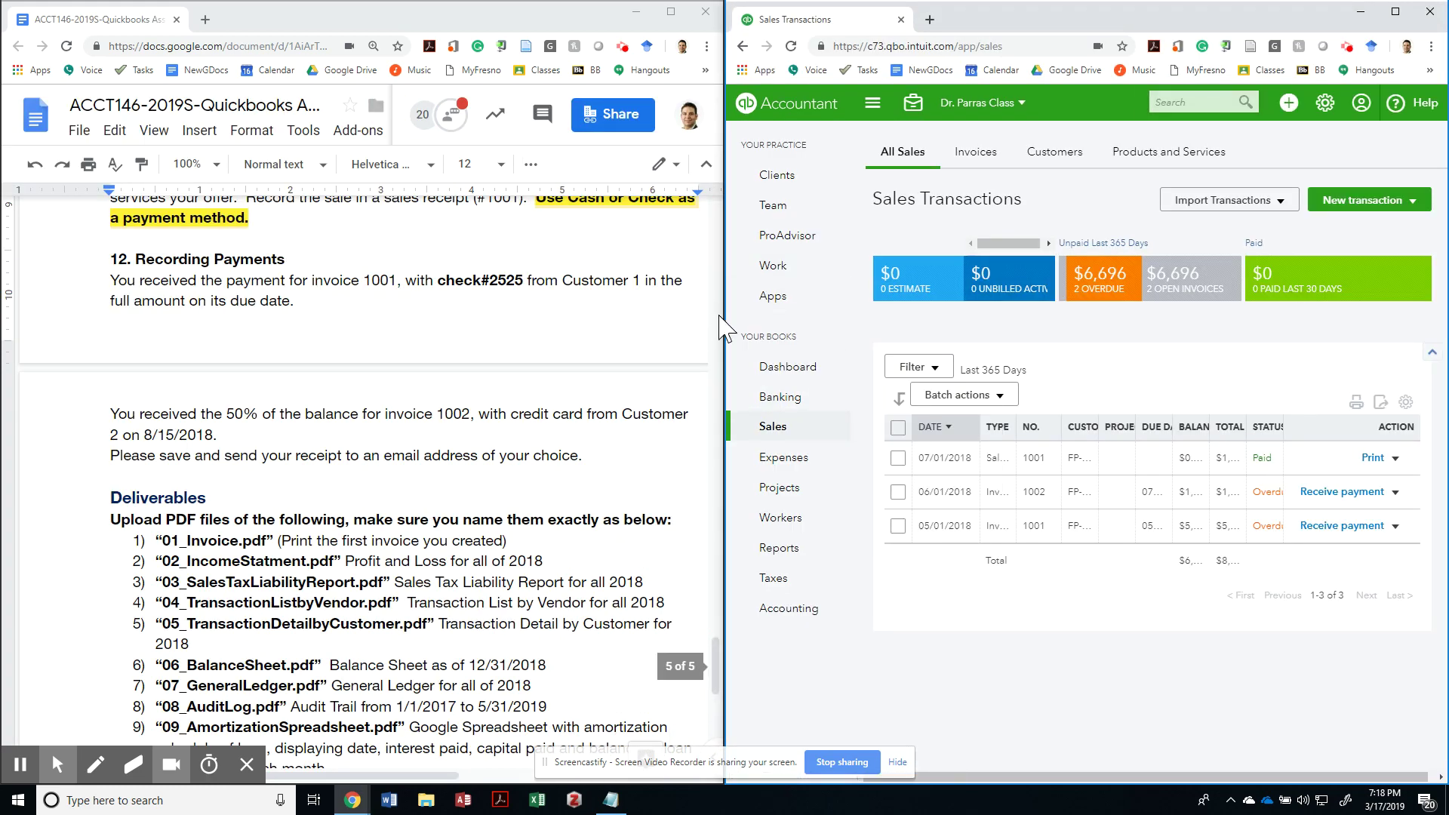
drag(726, 326, 448, 305)
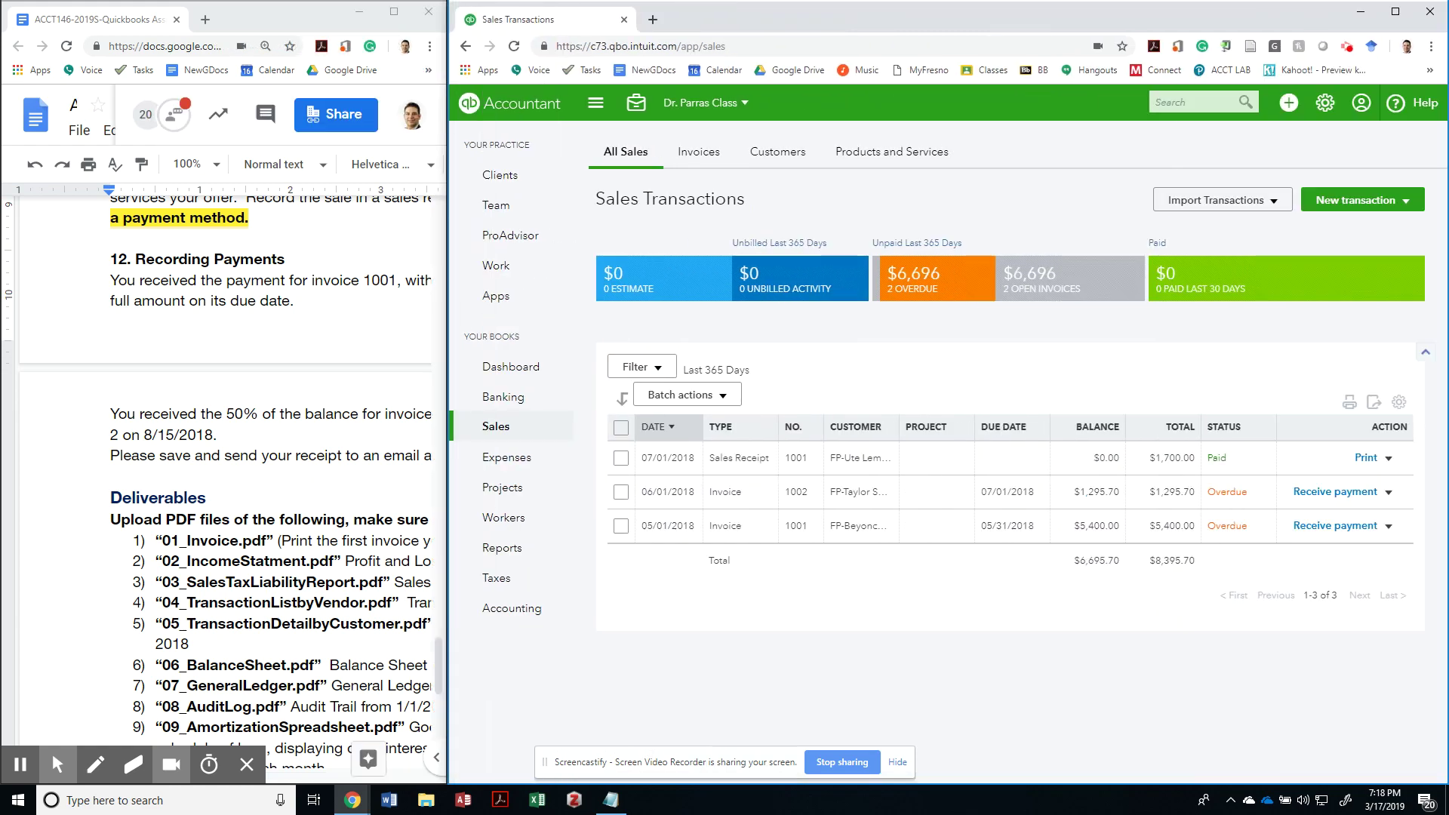
scroll(299, 361, up, 1)
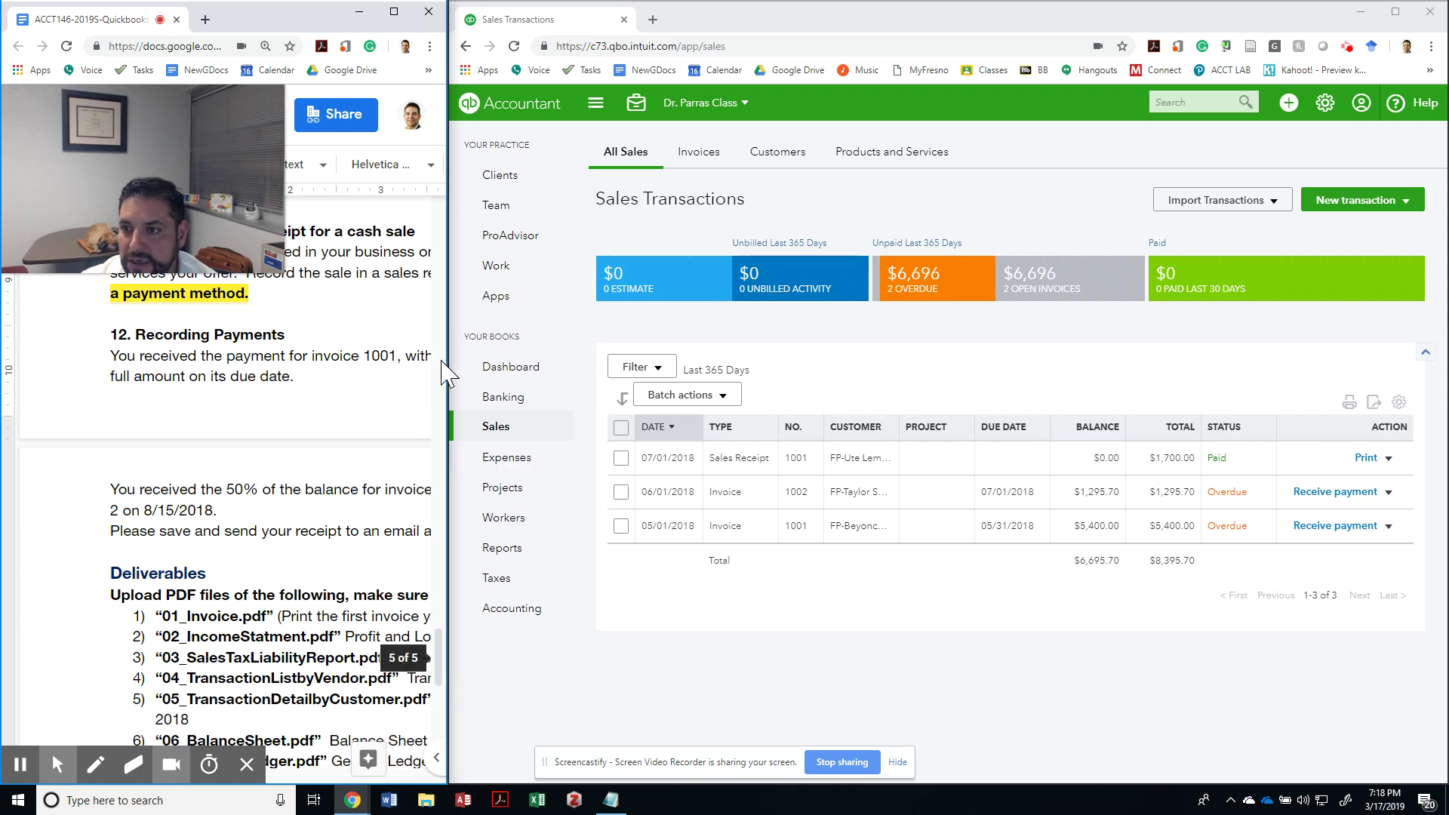
mouse_move(450, 366)
drag(450, 365, 650, 381)
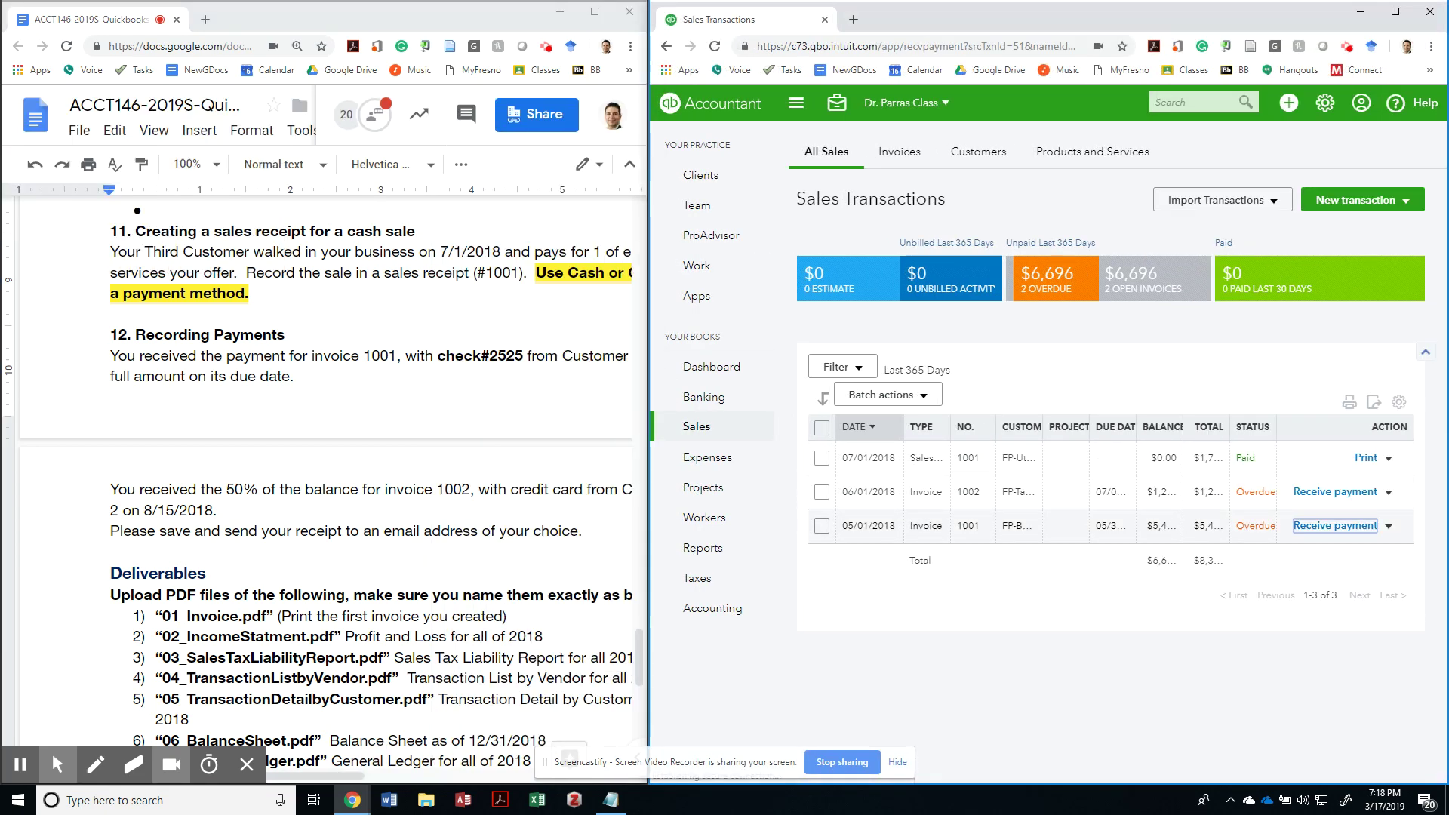
Start receiving payment for invoice 1001 with payment method Check and reference number 2525
click(1335, 526)
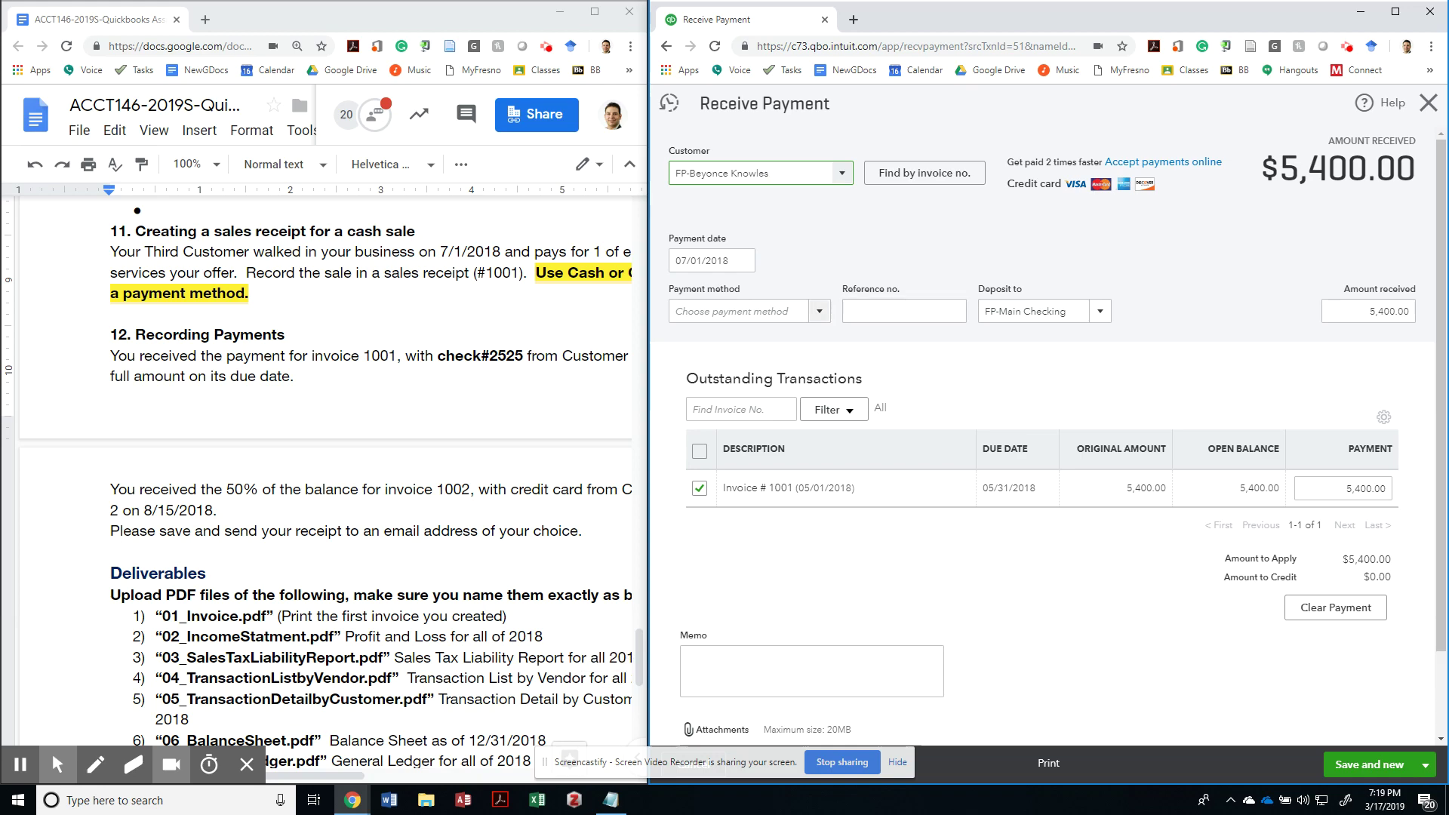
click(820, 311)
click(748, 391)
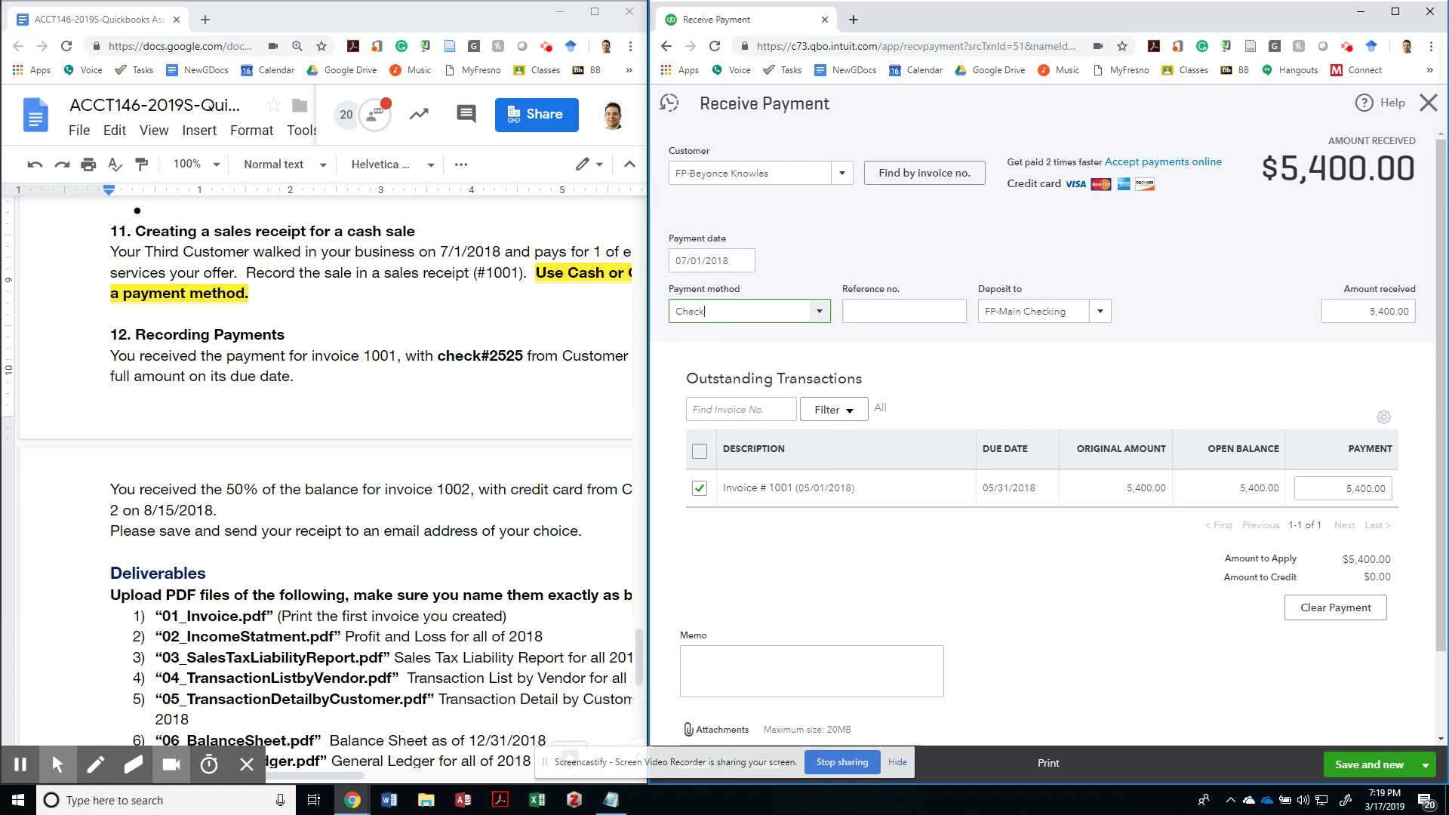
click(891, 311)
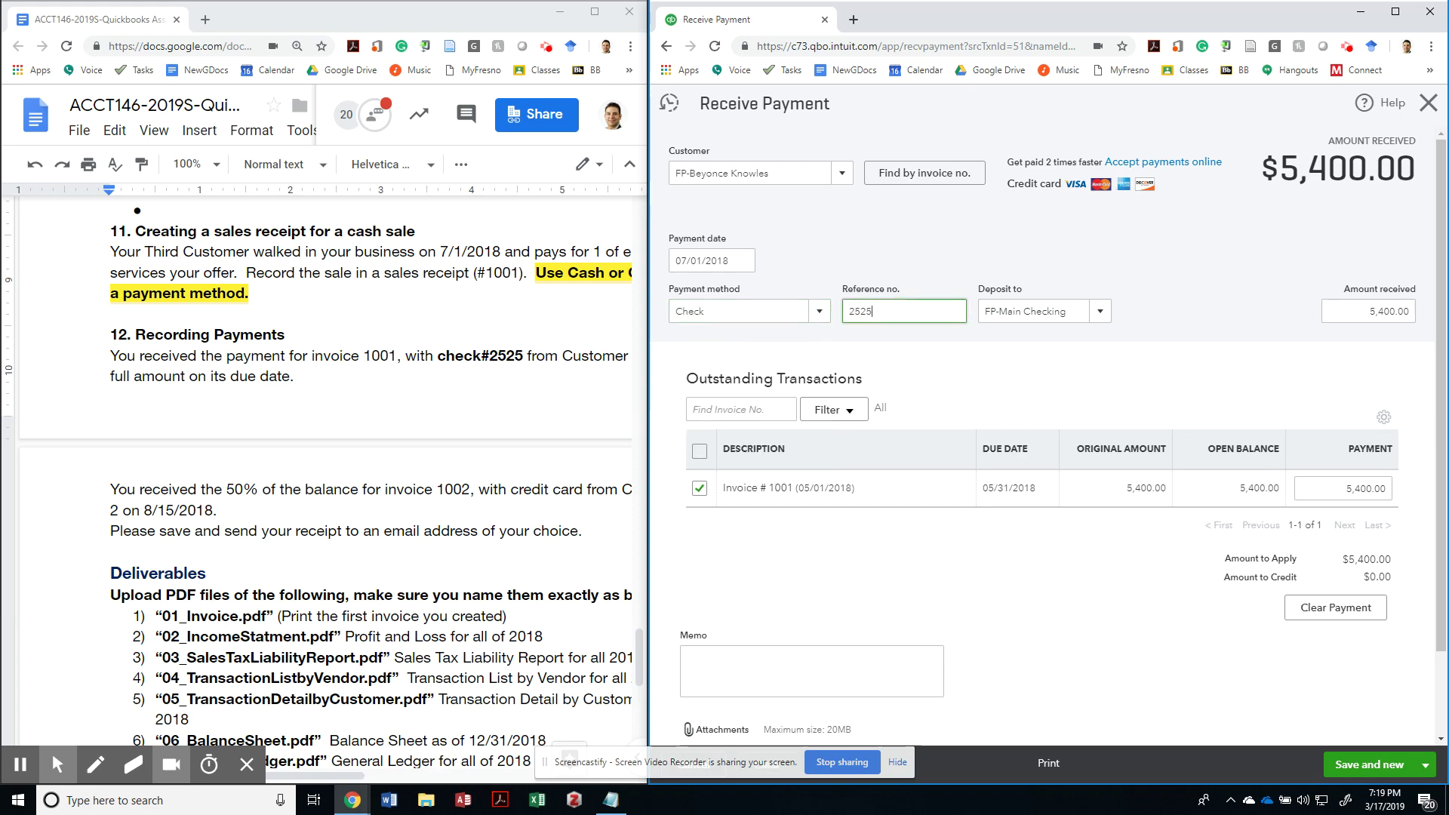
Check the Recording Payments instructions for invoice 1001 and set the payment date to its due date, 05/31/2018
click(360, 349)
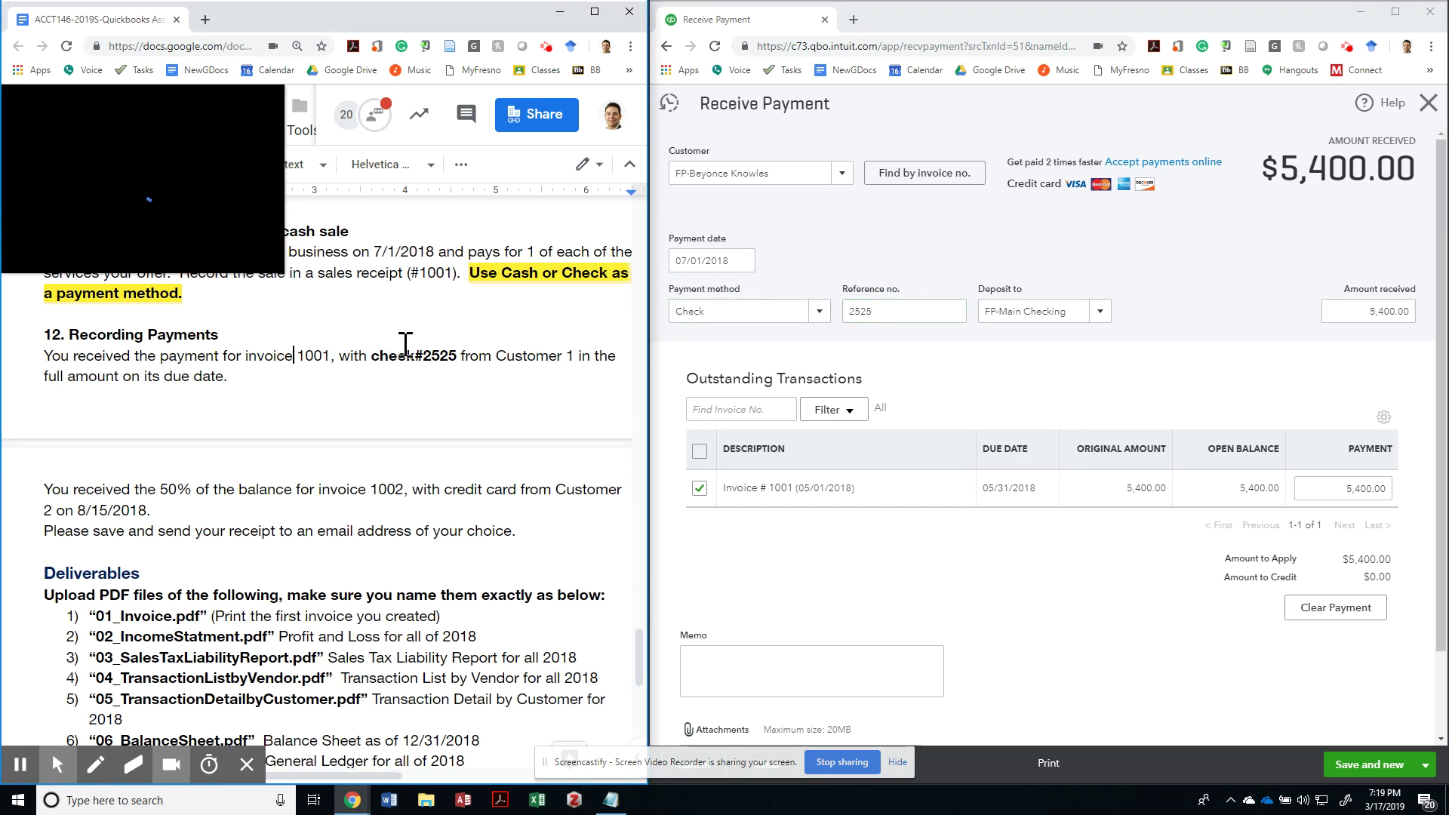
click(438, 346)
drag(438, 345, 464, 356)
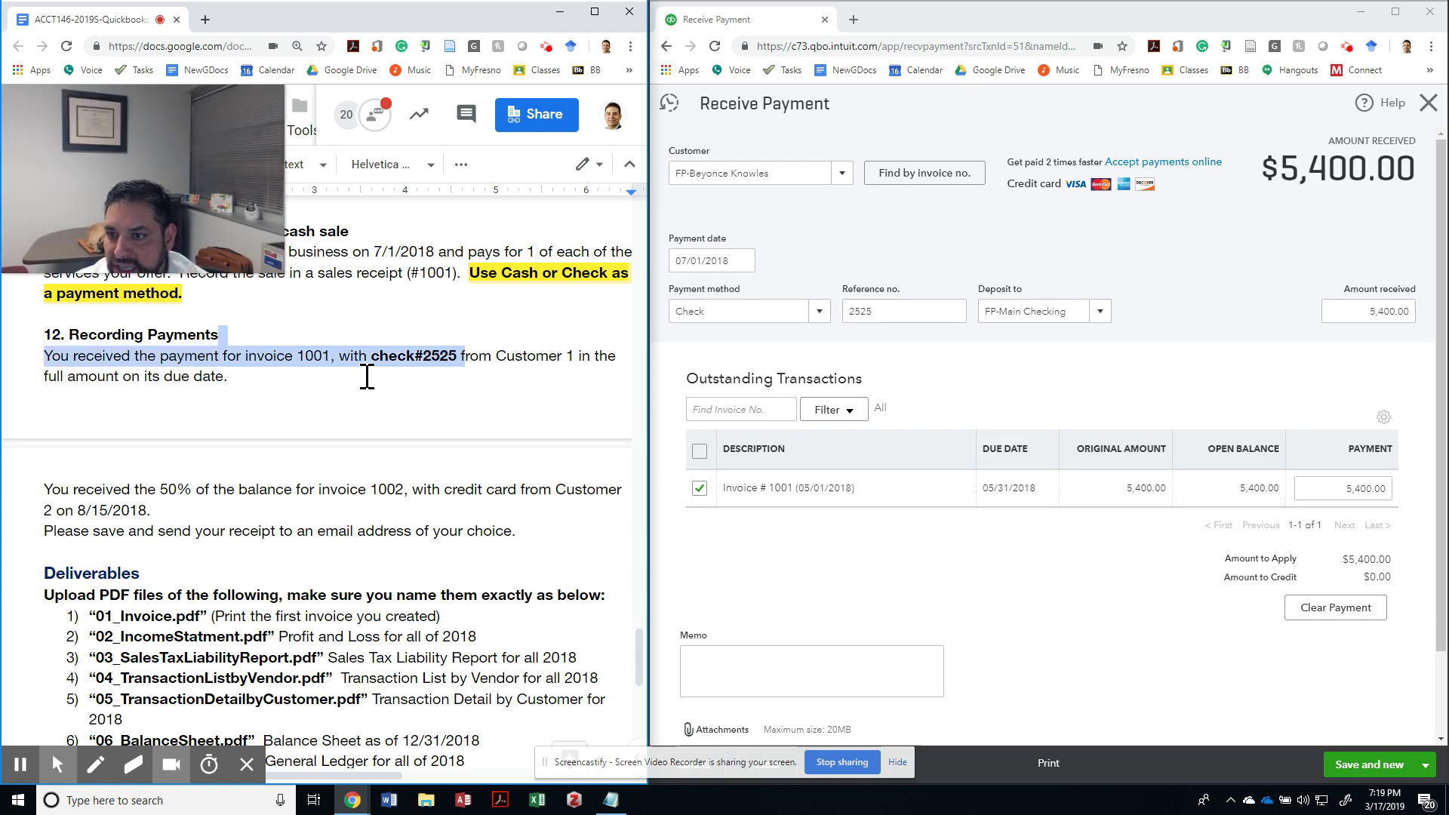
click(391, 375)
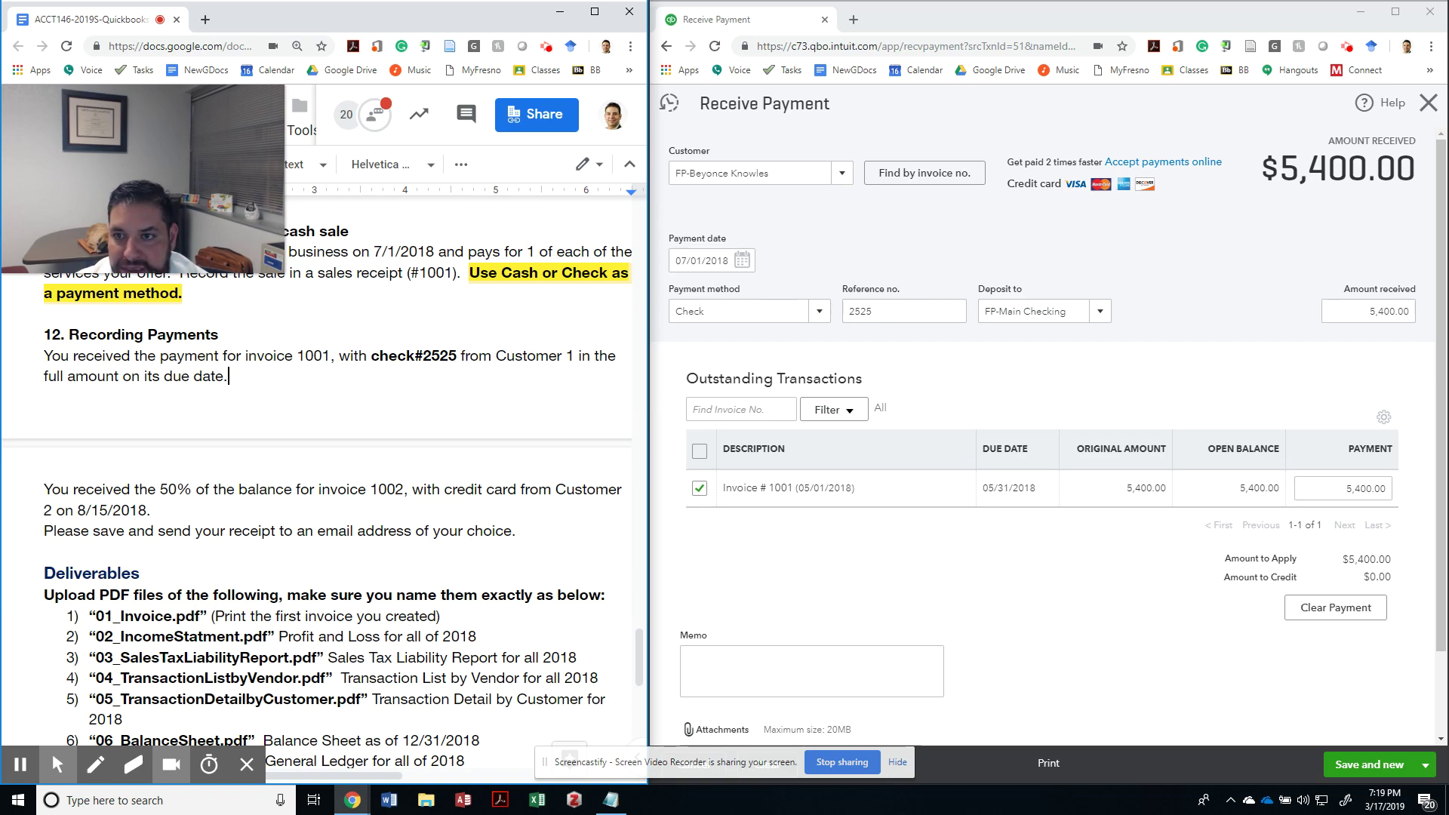
click(687, 260)
click(684, 299)
click(684, 299)
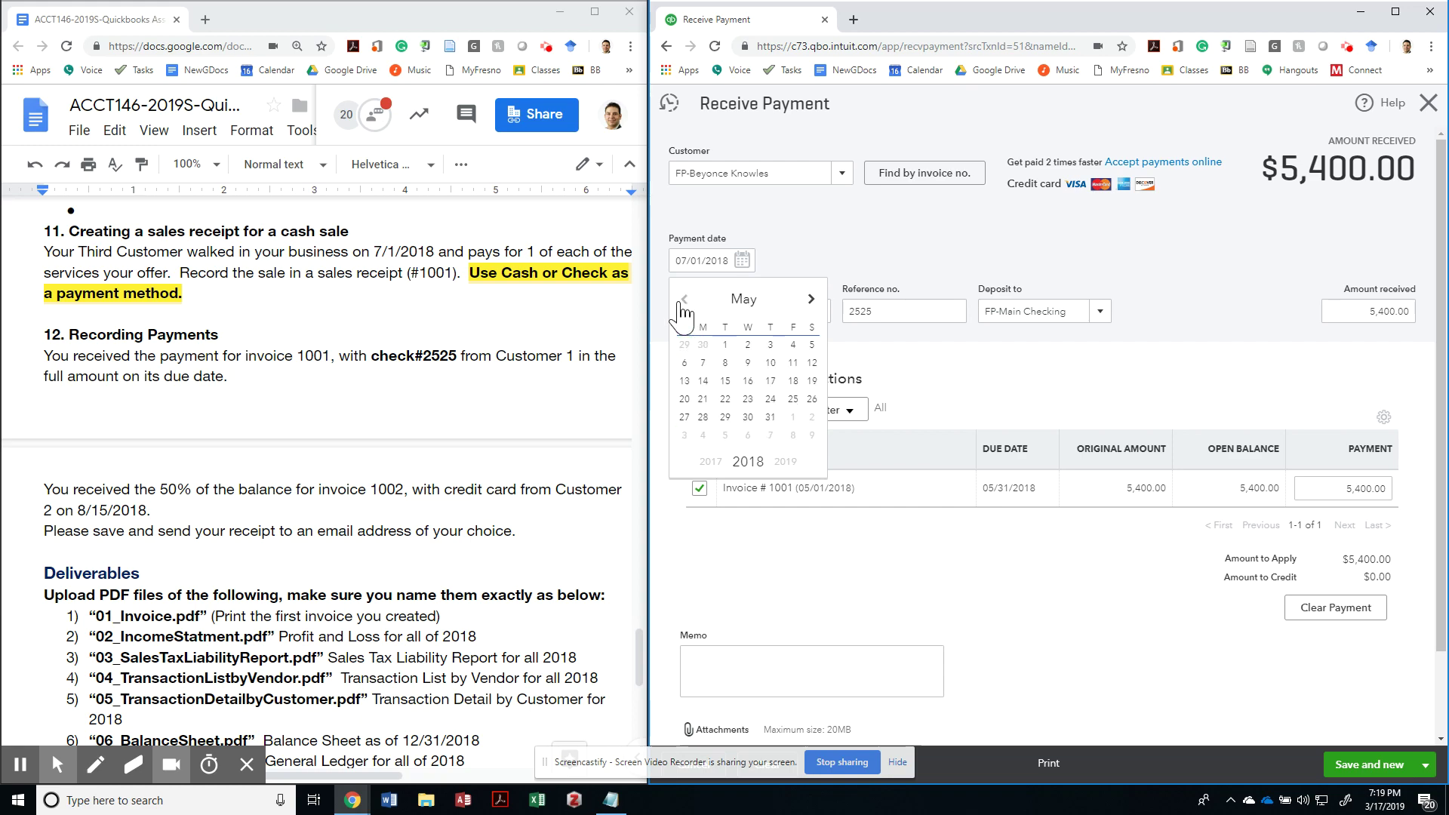
click(770, 416)
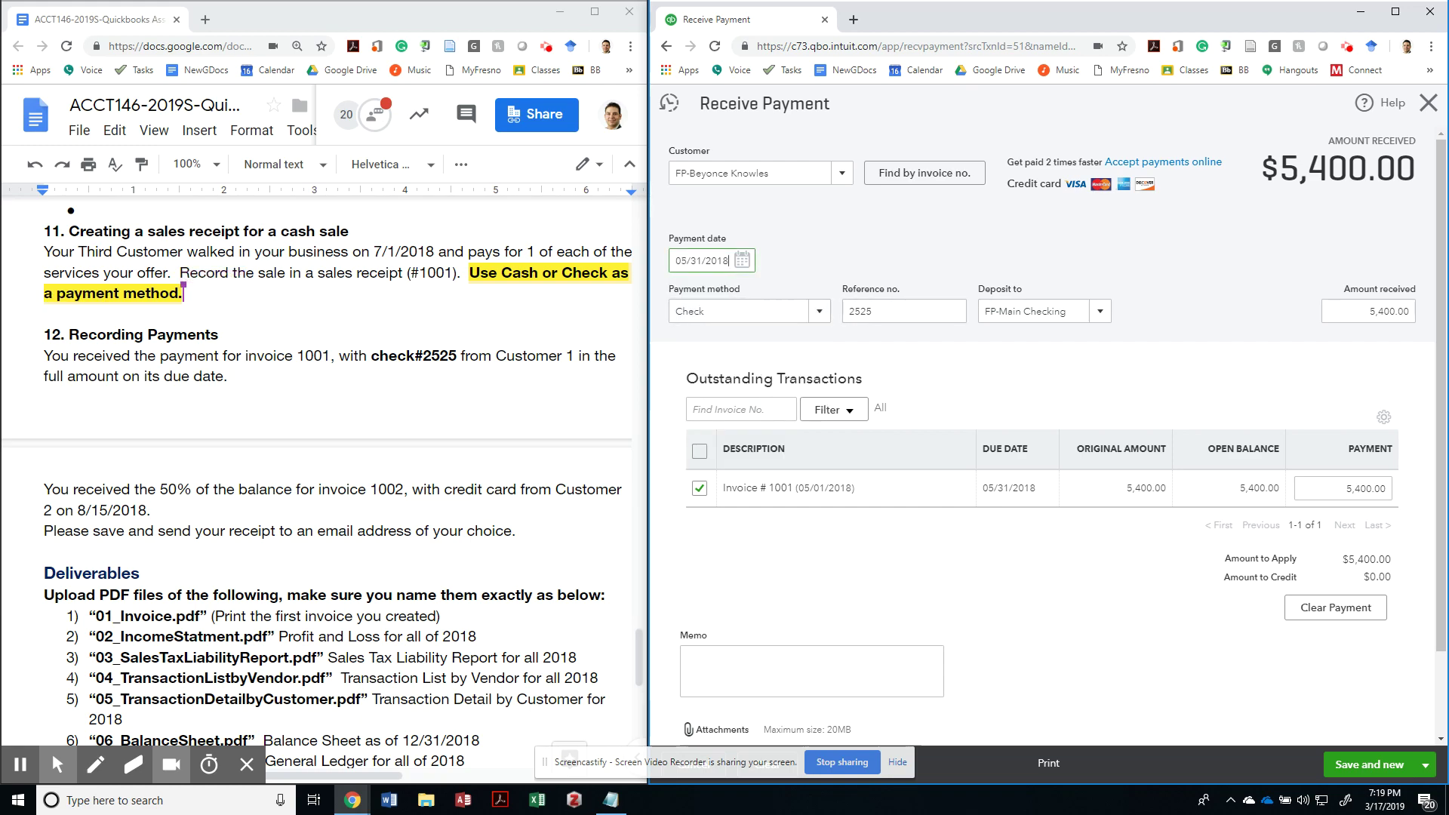
Save the invoice 1001 payment and open a new blank payment form
click(559, 367)
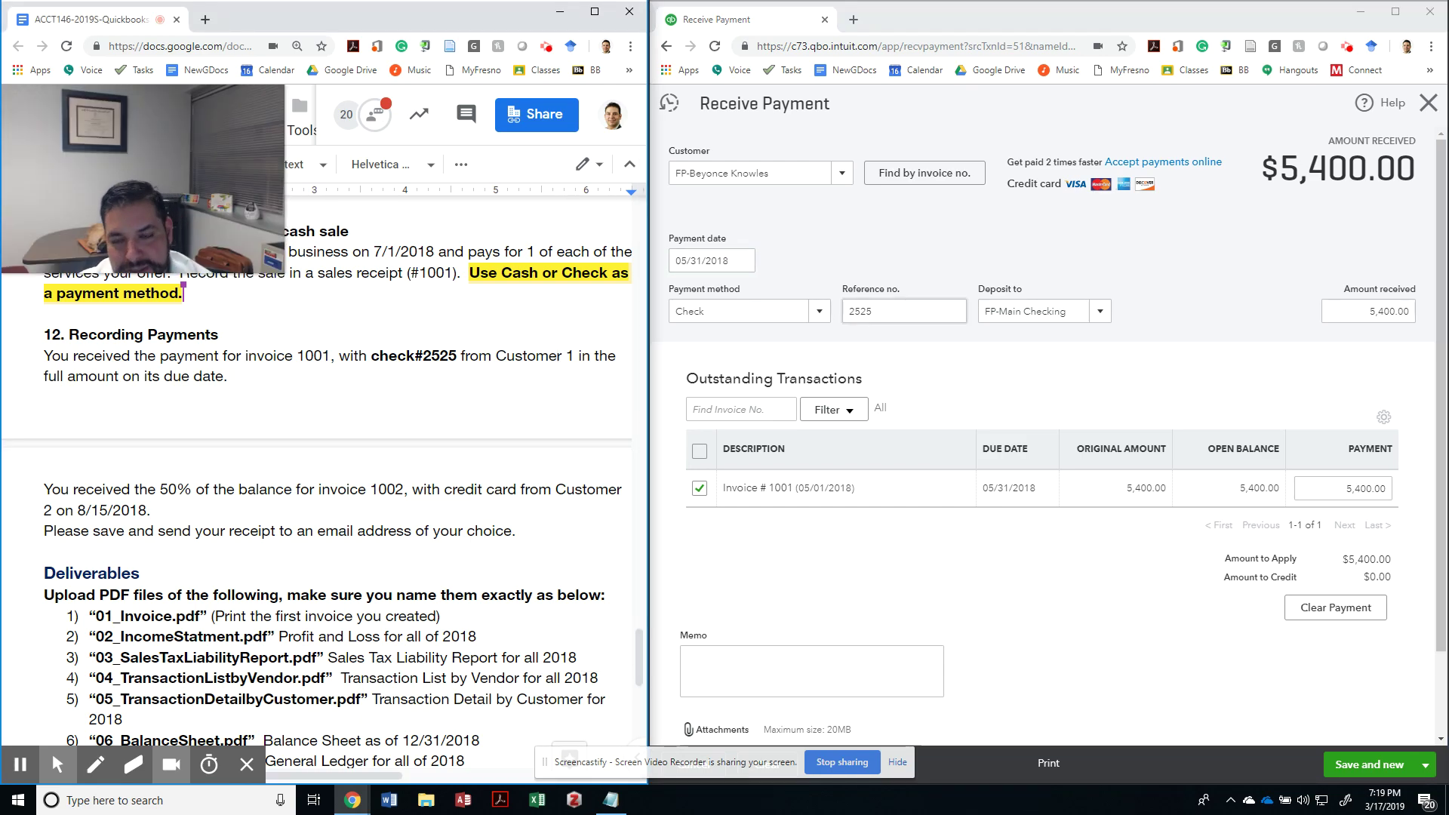
scroll(1049, 453, down, 2)
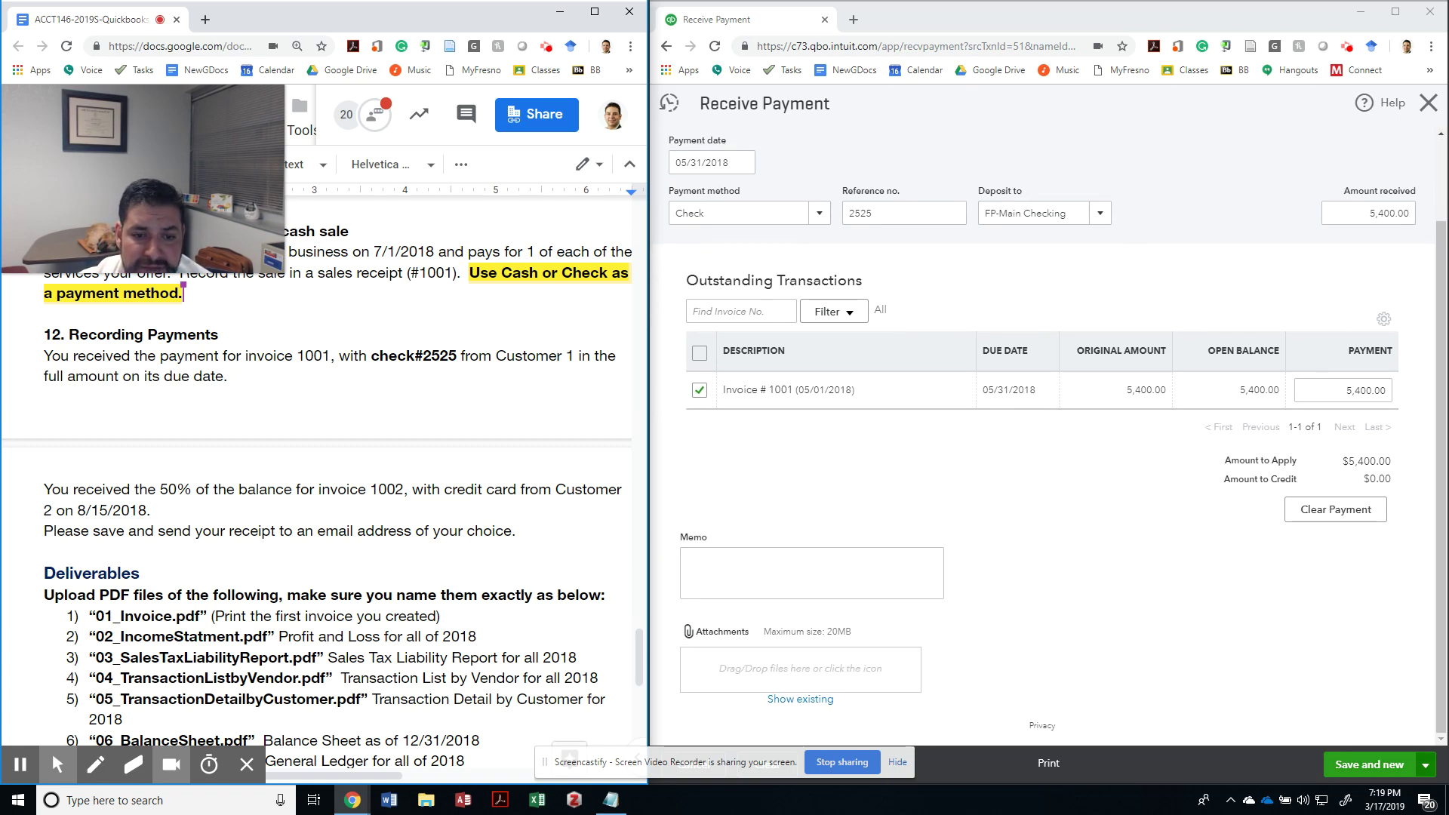
key(ctrl+alt+s)
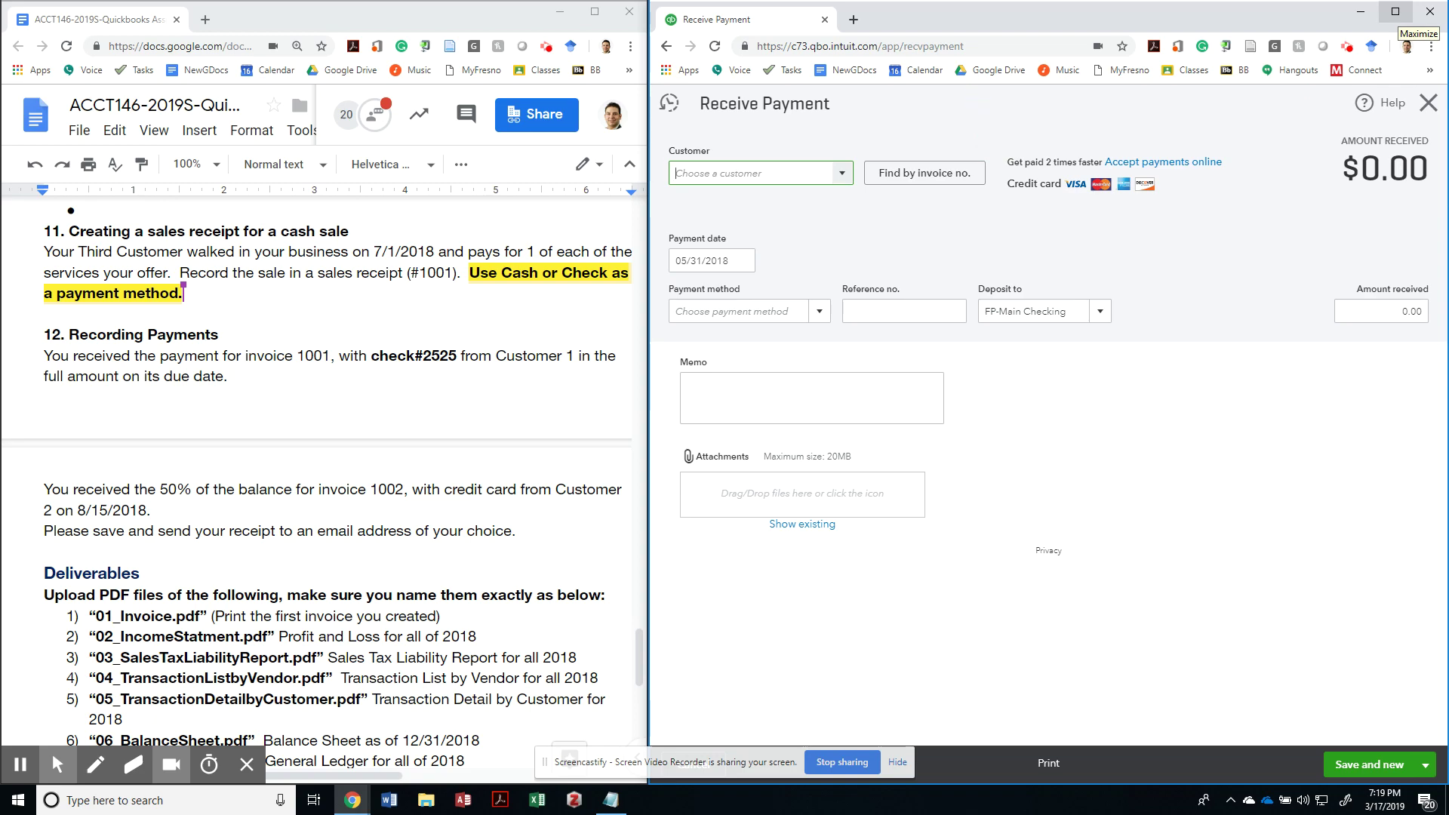
In the maximized payment window, choose FP-Taylor Swift as the customer and mark invoice 1002 for payment
click(1394, 11)
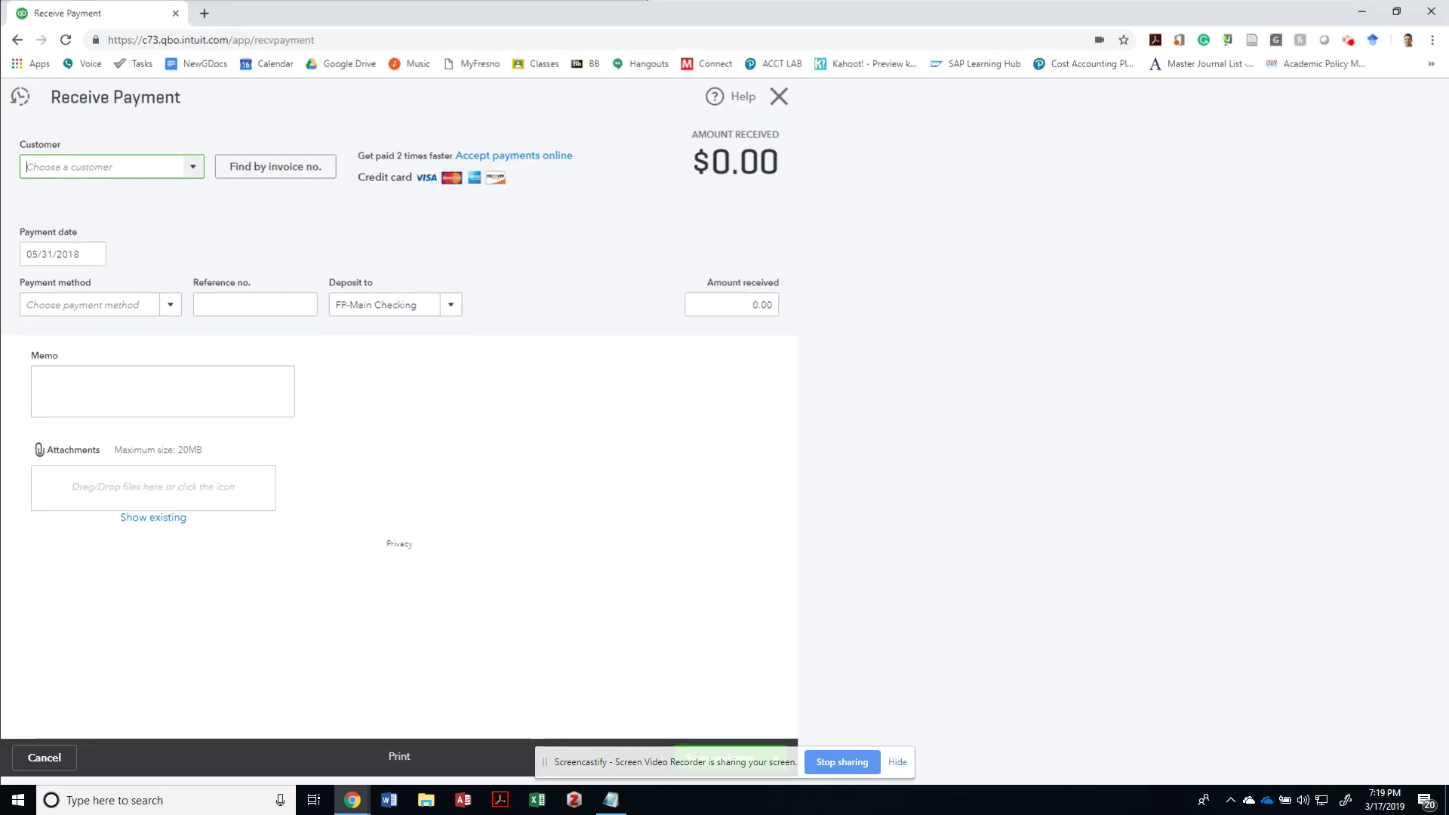
click(193, 168)
click(160, 281)
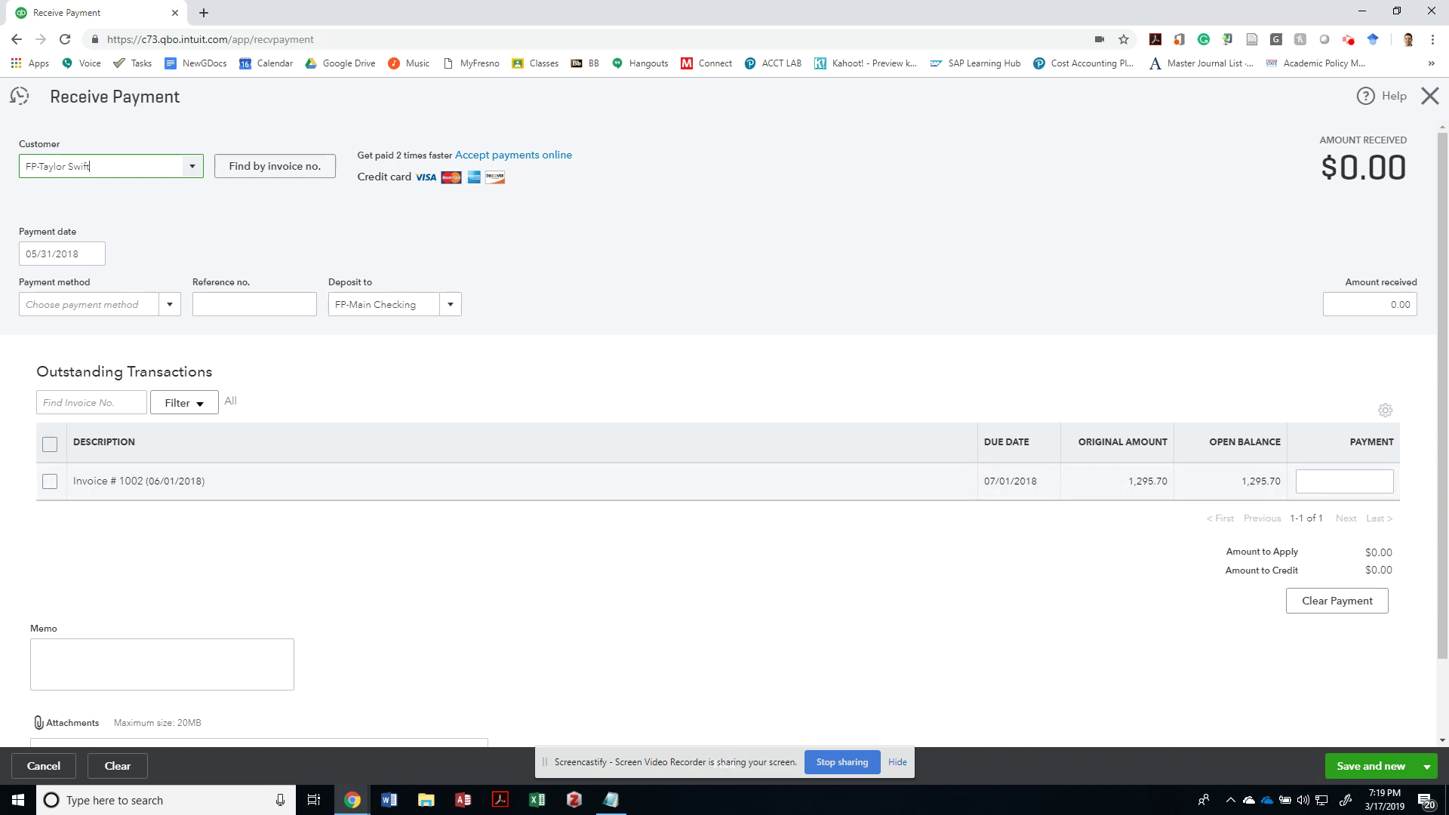
click(50, 481)
Check the assignment's invoice 1002 instructions and set the payment date to 08/15/2018
key(alt+Tab)
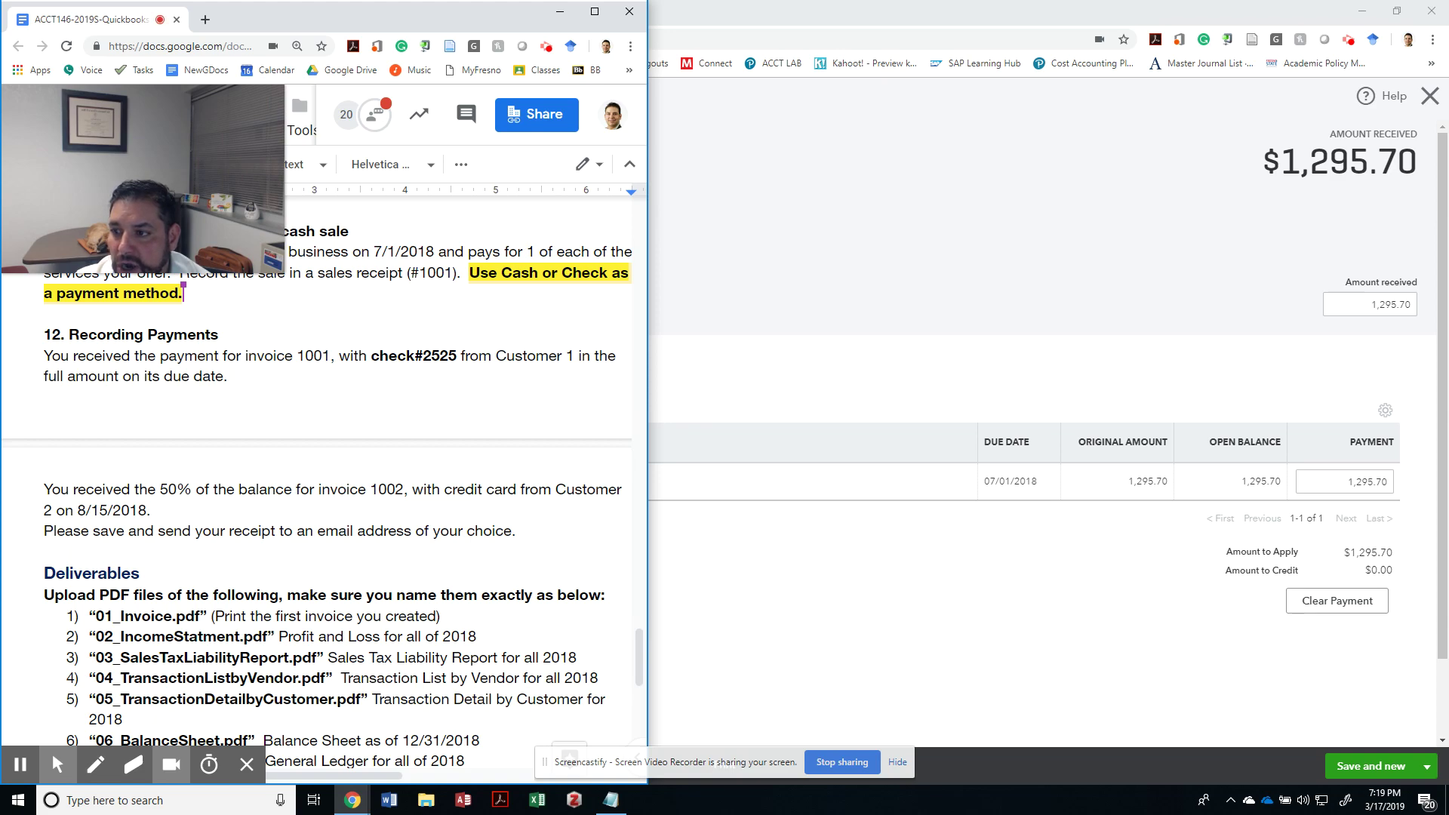
key(alt+Tab)
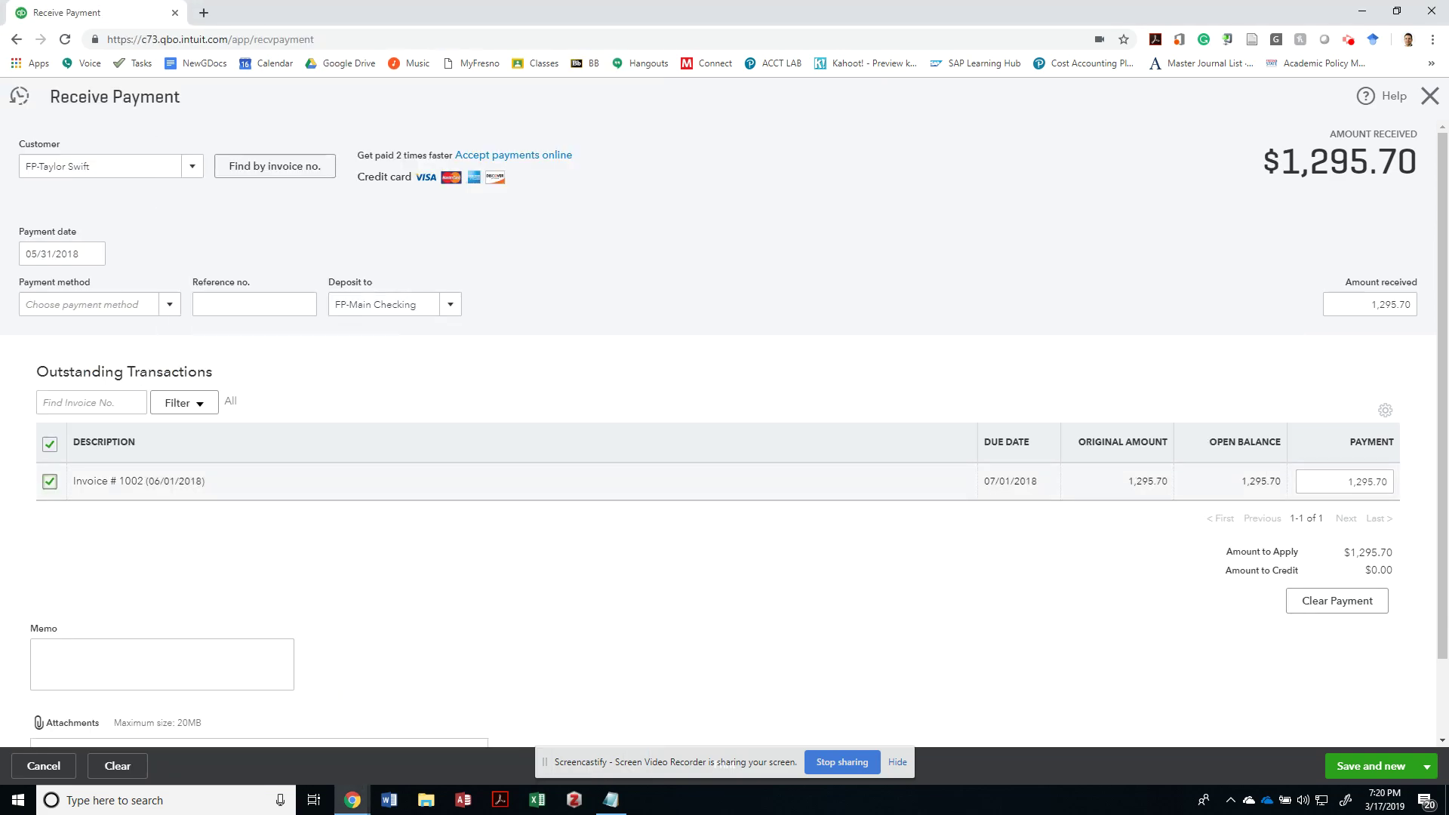
click(93, 257)
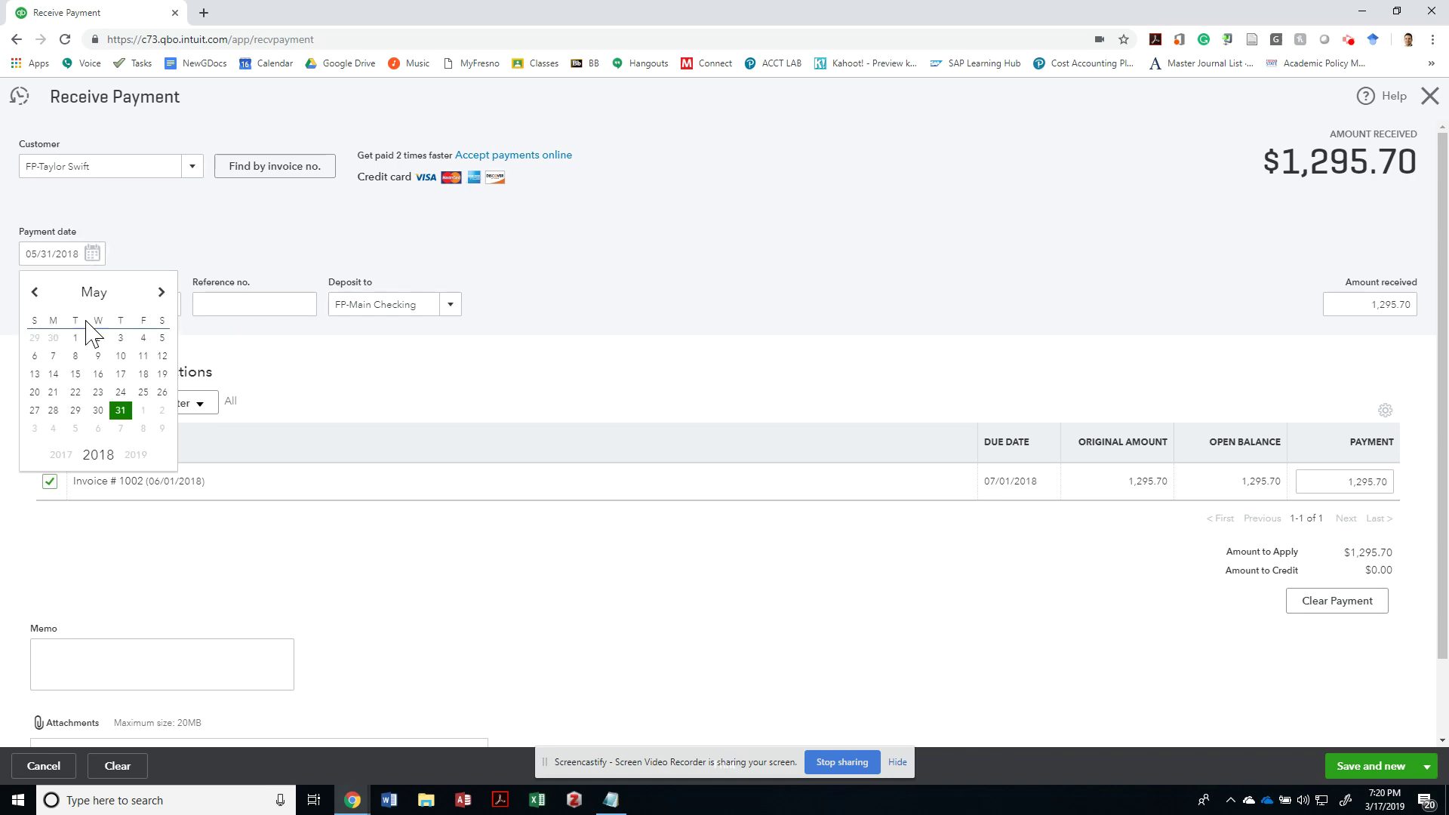
click(161, 293)
click(162, 294)
click(162, 294)
click(98, 373)
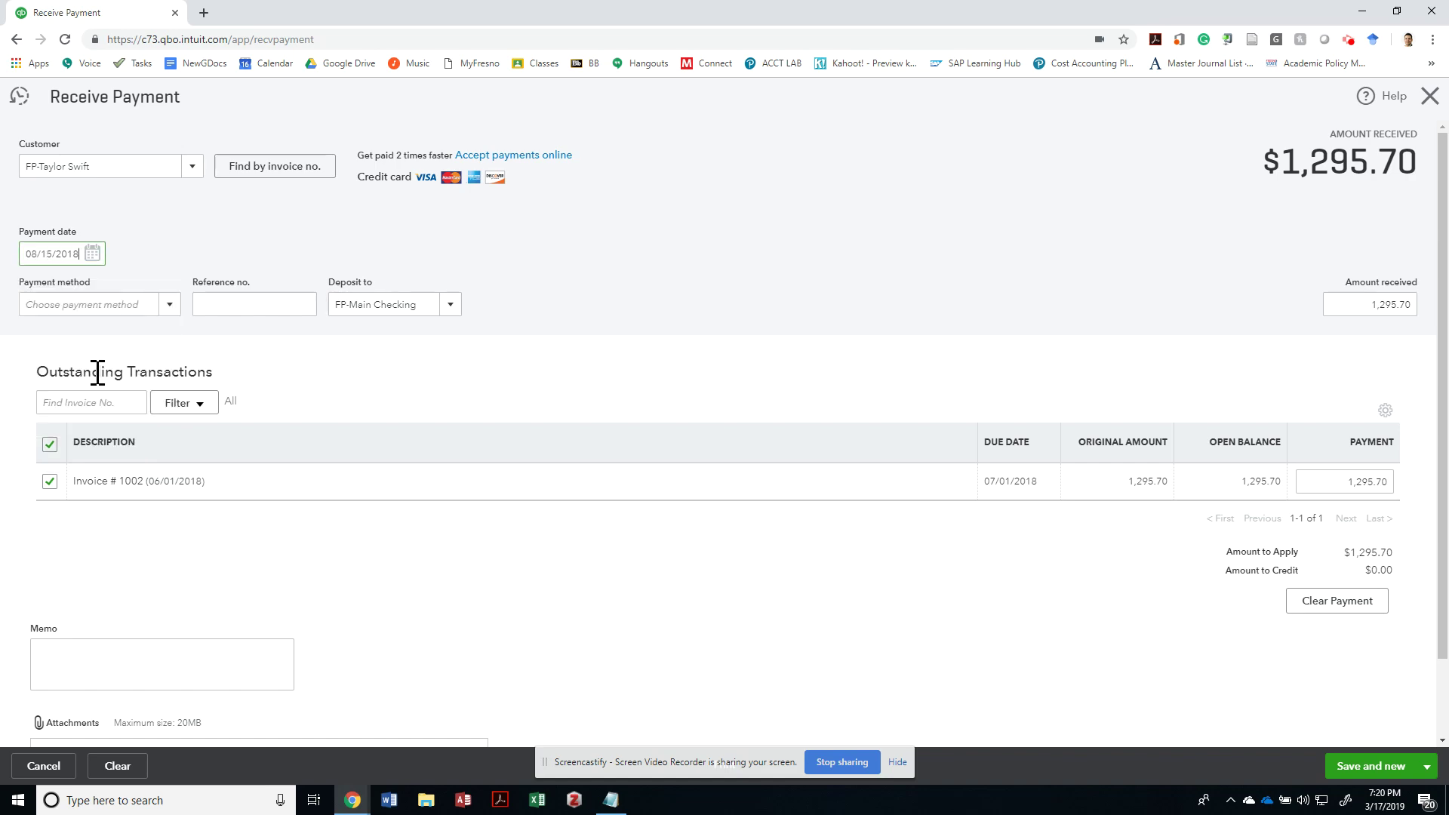
Review the required 50% payment in the assignment and set the payment amount for invoice 1002 to 648.35
key(alt+Tab)
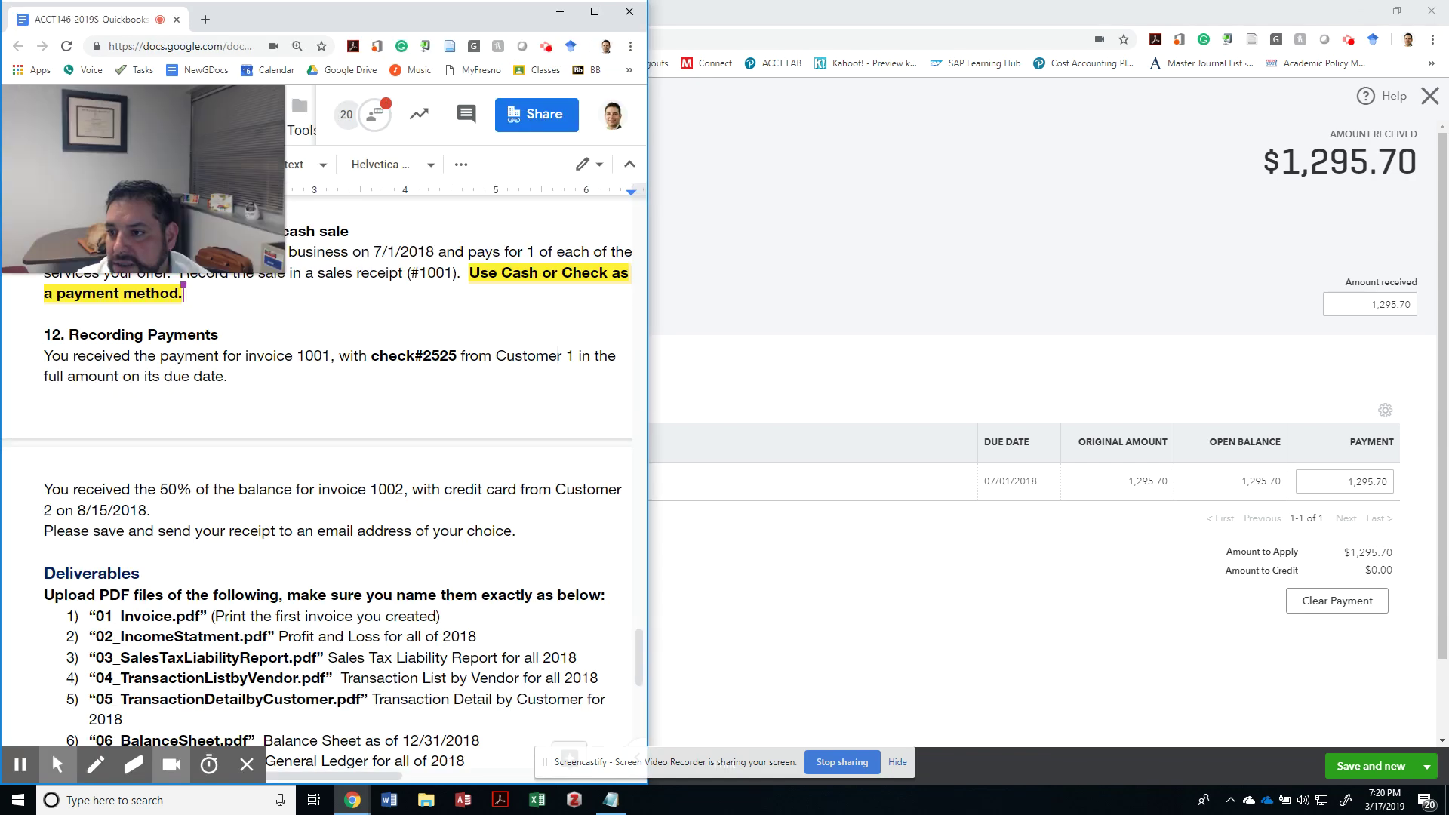
click(278, 489)
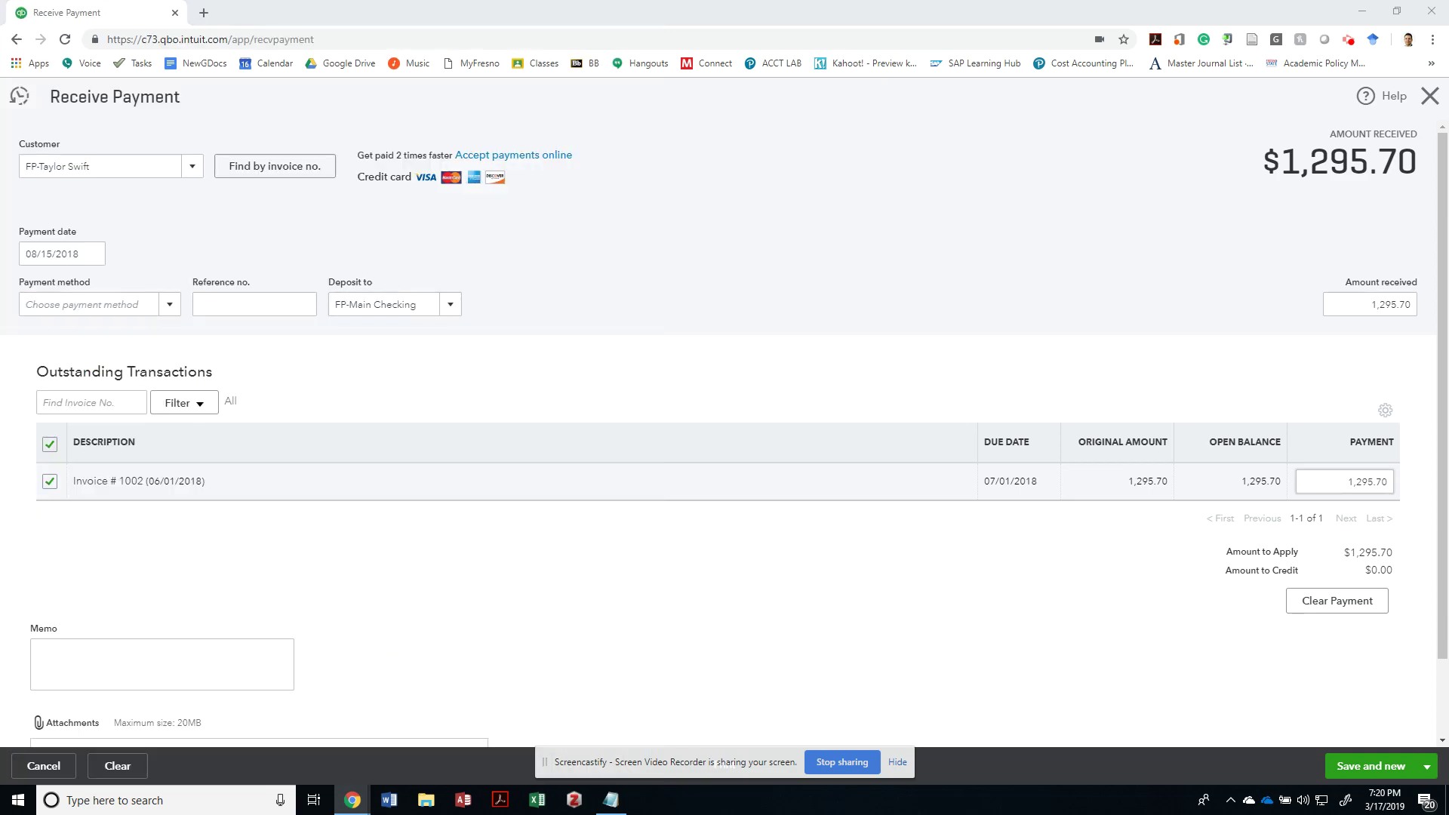
key(alt+Tab)
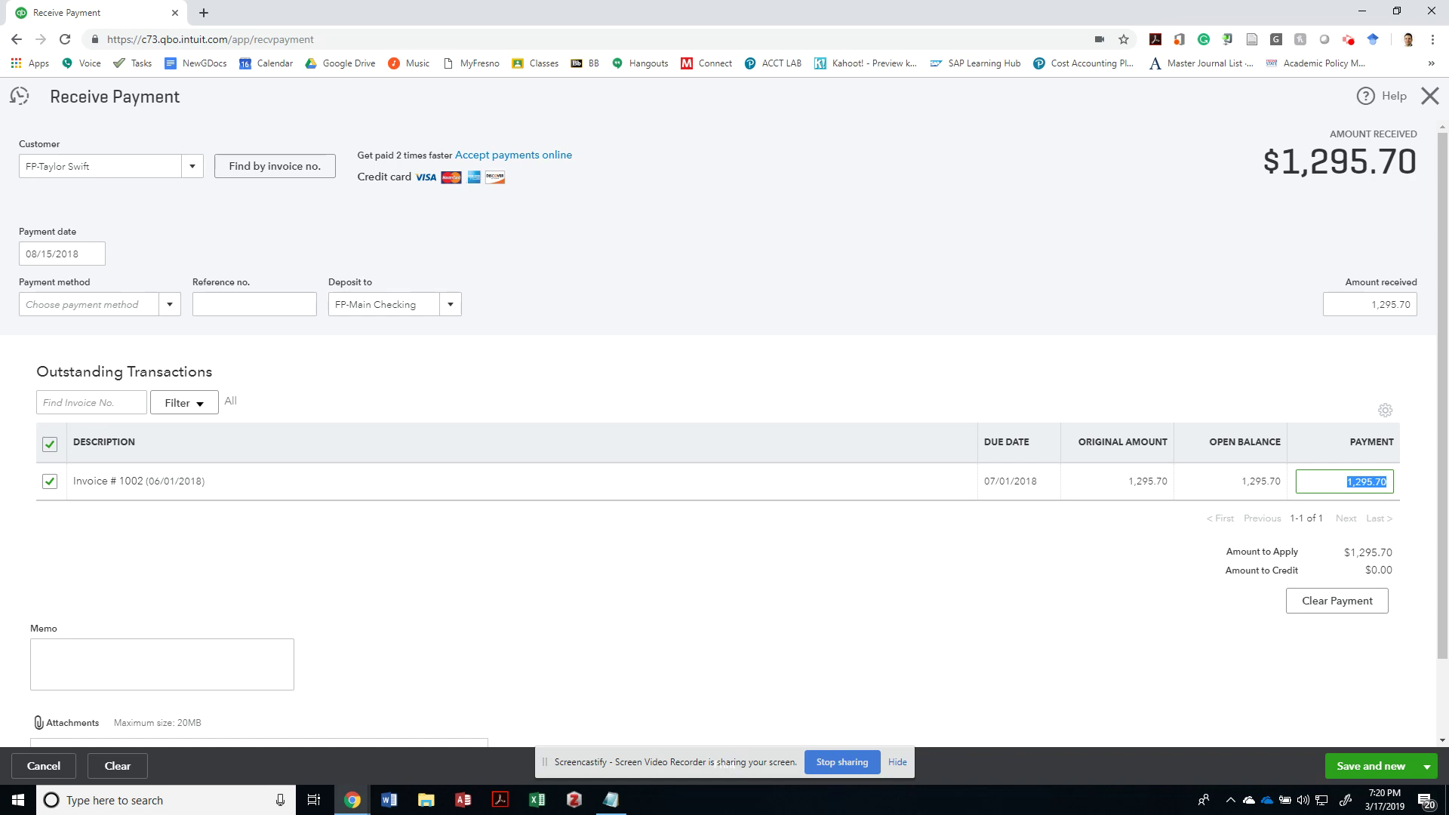
text(648.)
text(35)
key(Tab)
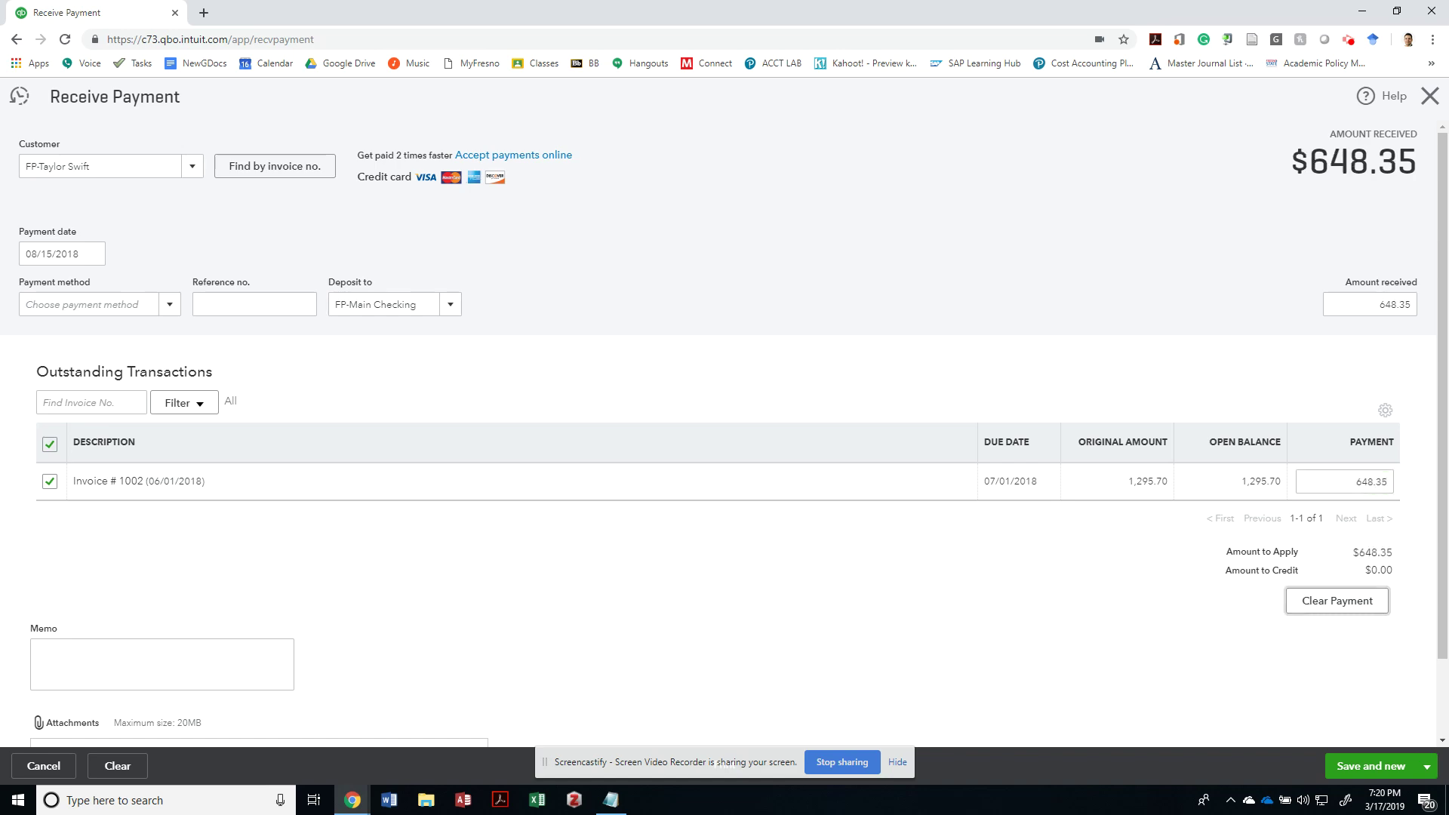
key(Tab)
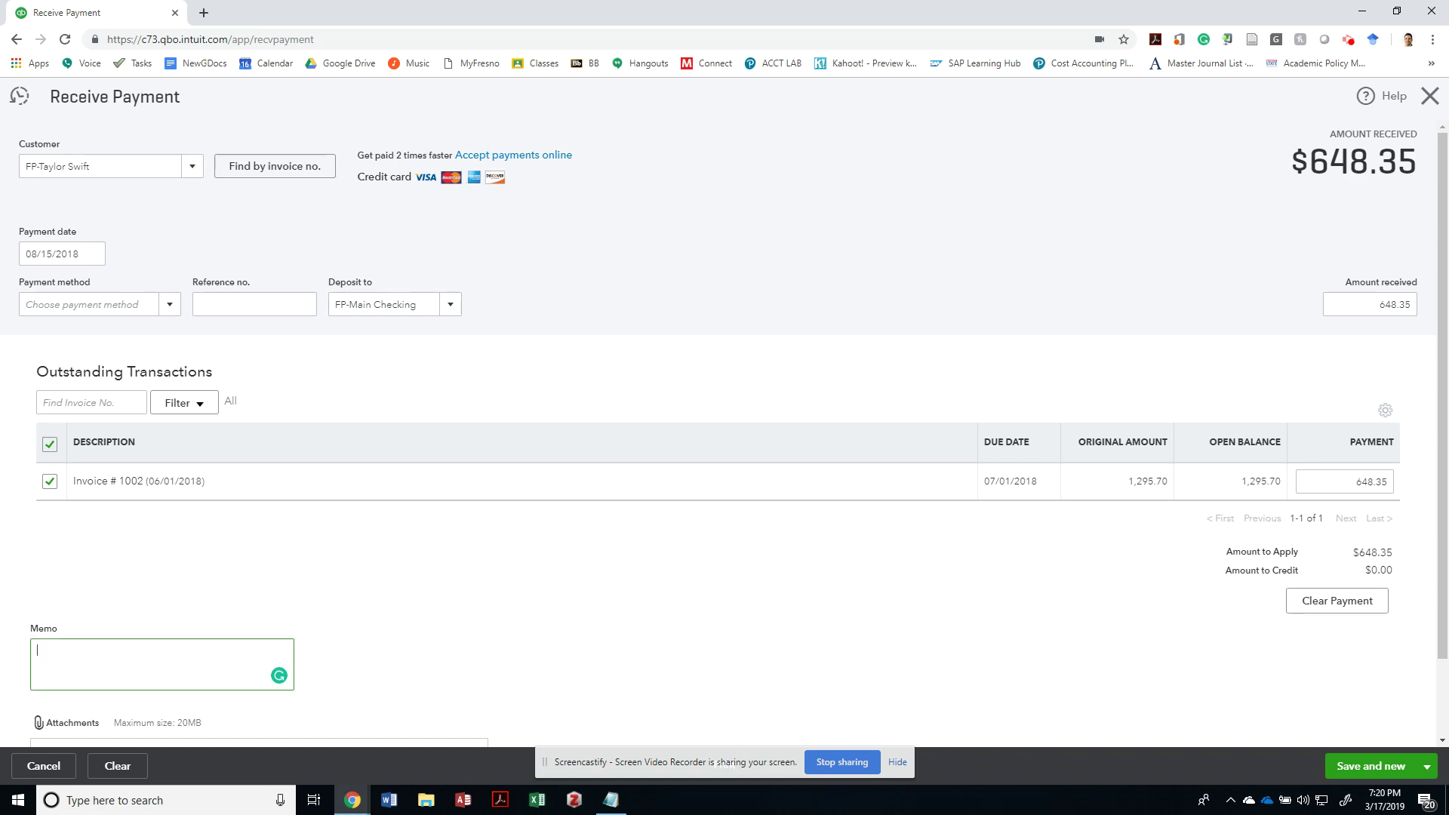
Divide 1295.7 by 2 in Calculator to verify the half payment, and return to the payment form
key(super)
text(calc)
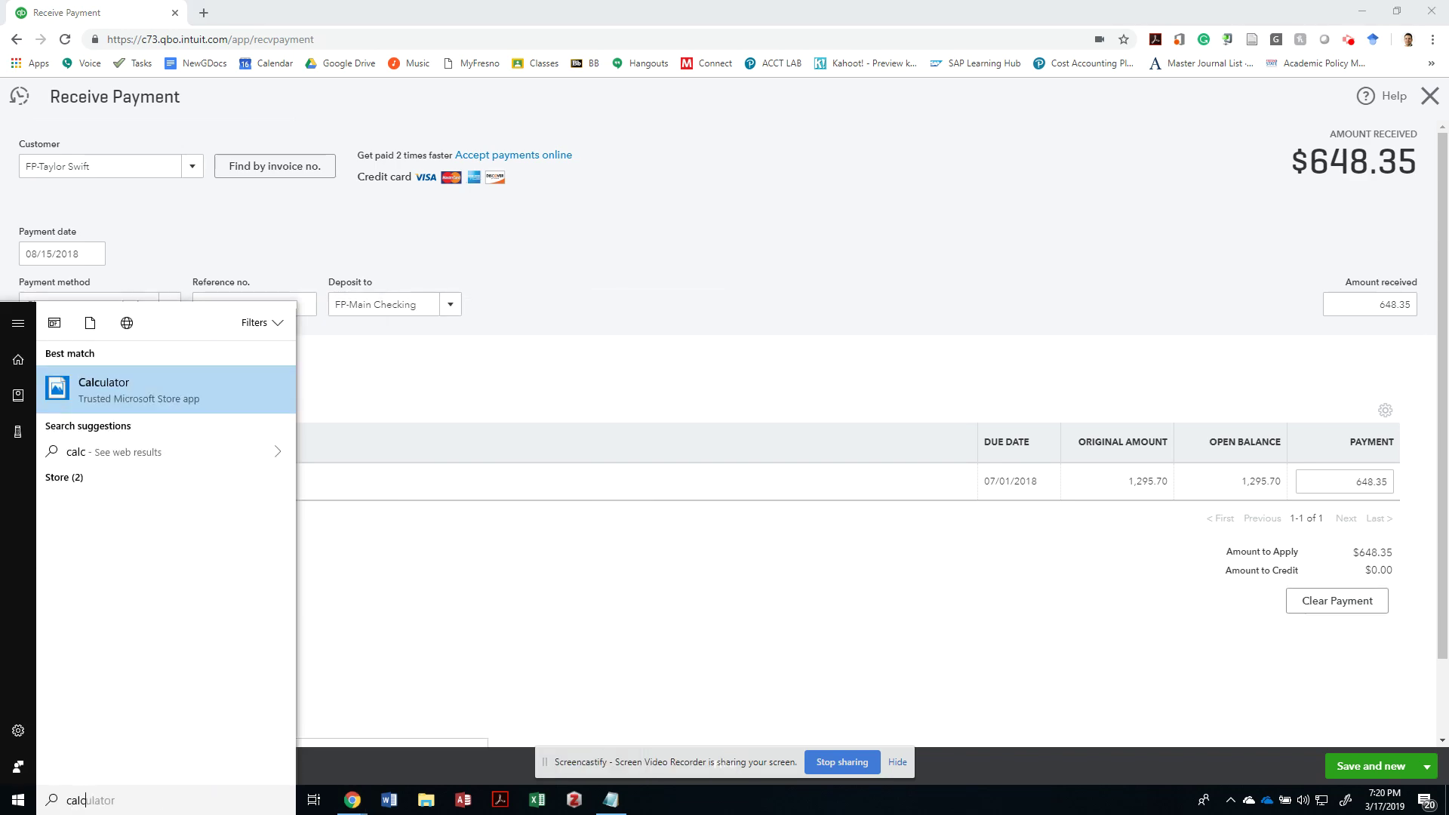
key(Return)
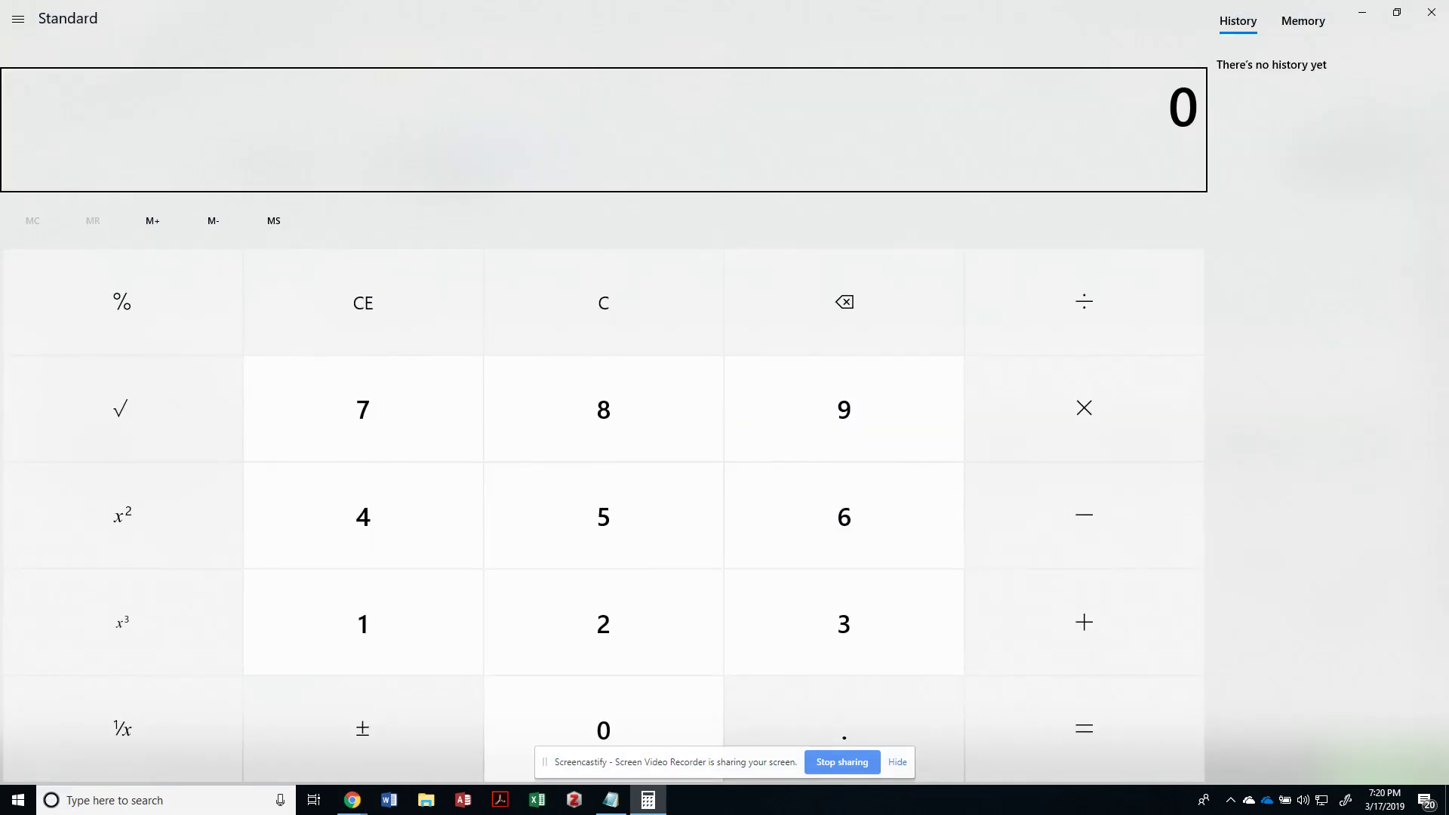
text(1295.7)
text(/2)
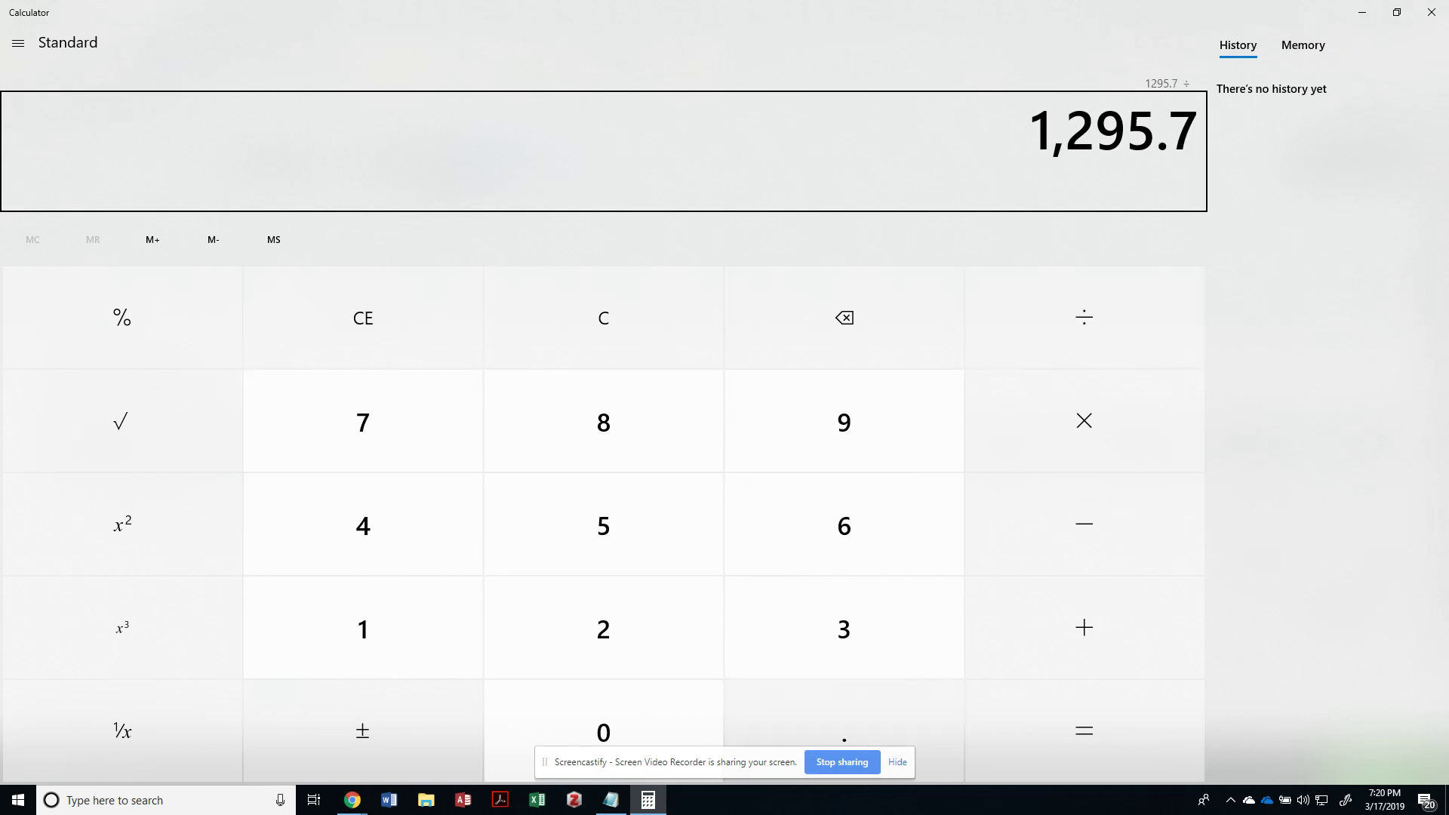
key(Return)
key(alt+Tab)
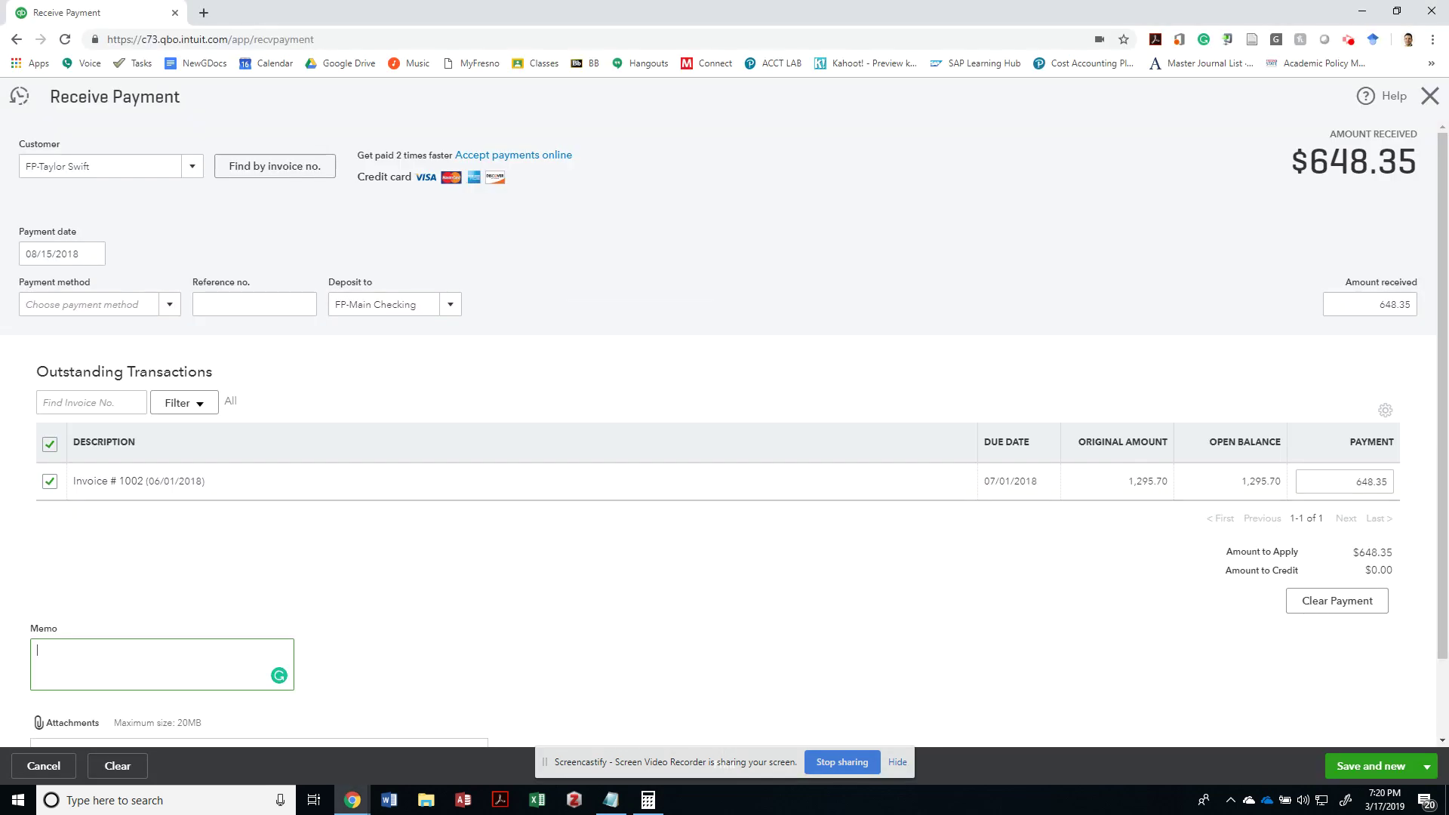
Correct the payment amount for invoice 1002 to 647.85
click(1360, 481)
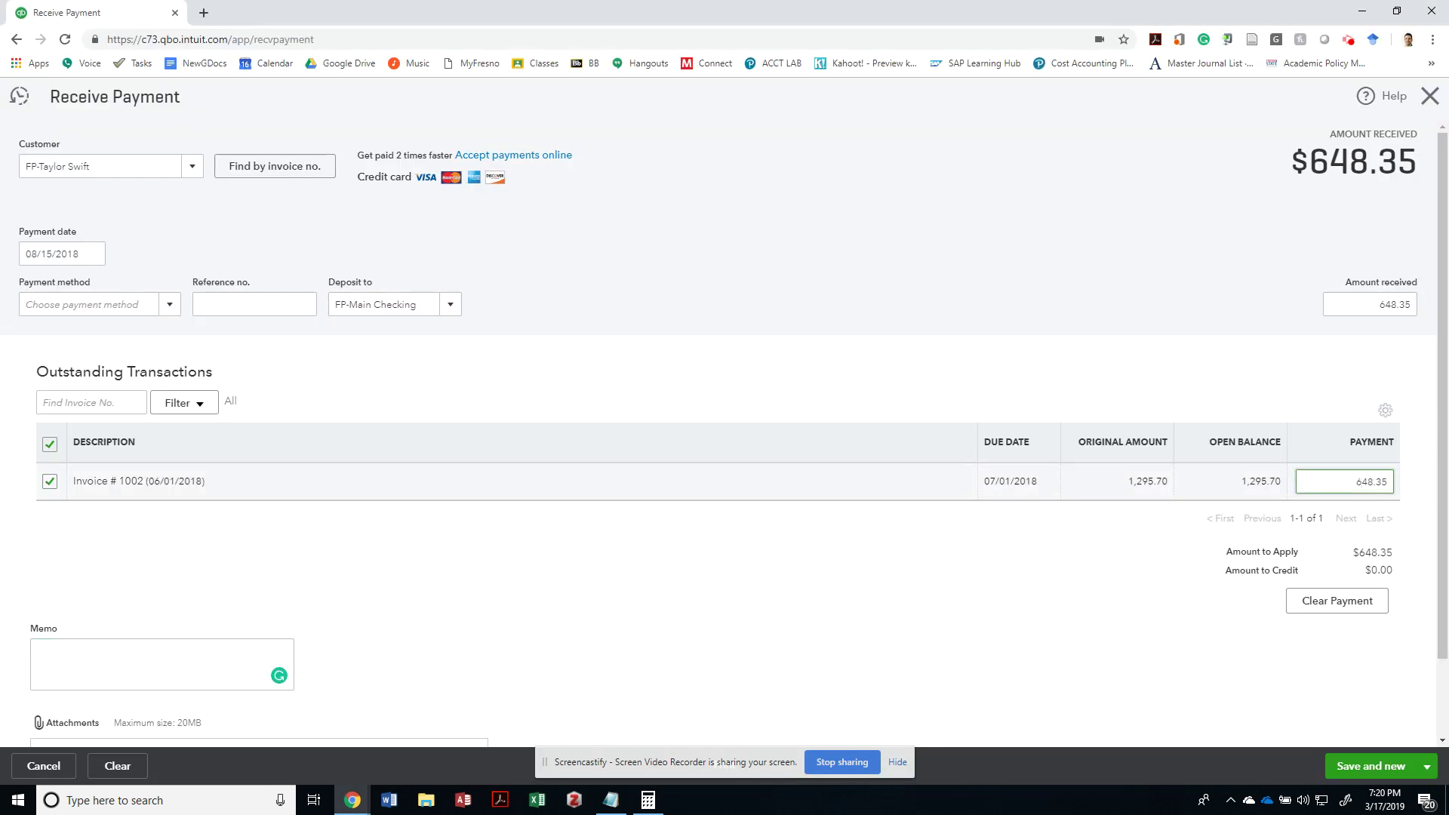
key(Right)
key(Right)
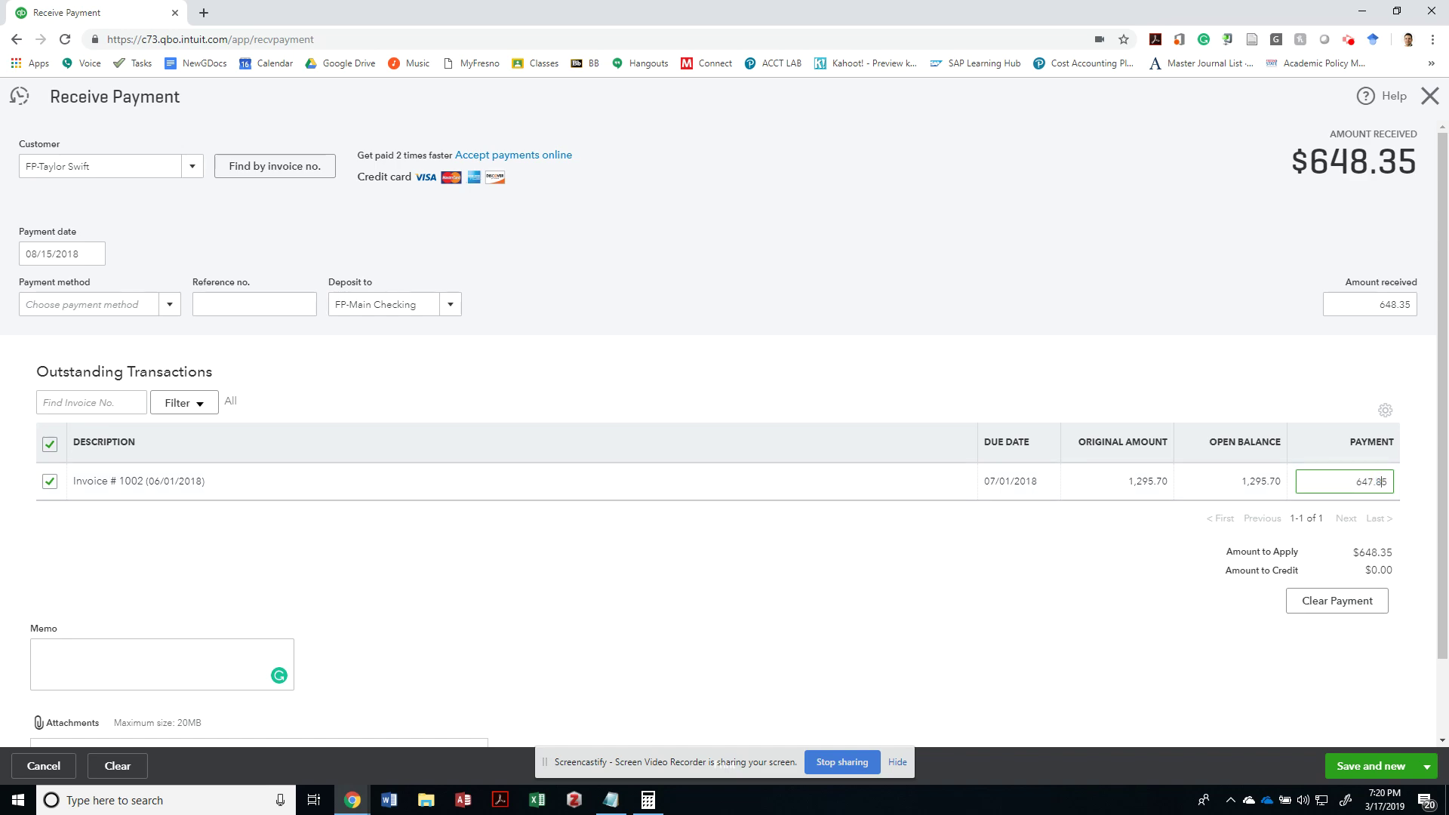
key(Tab)
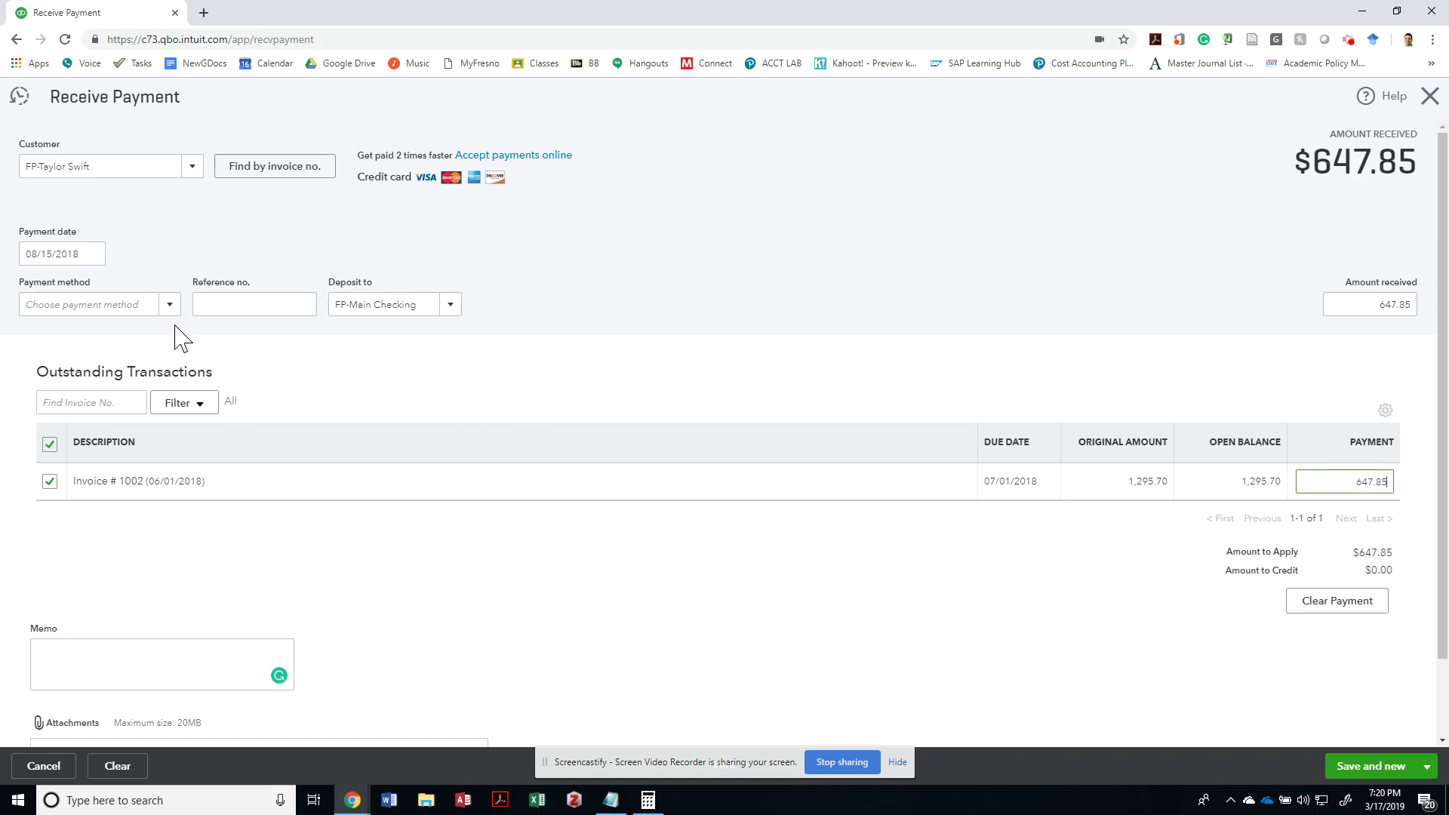
Close Calculator and return to the payment form
key(alt+Tab)
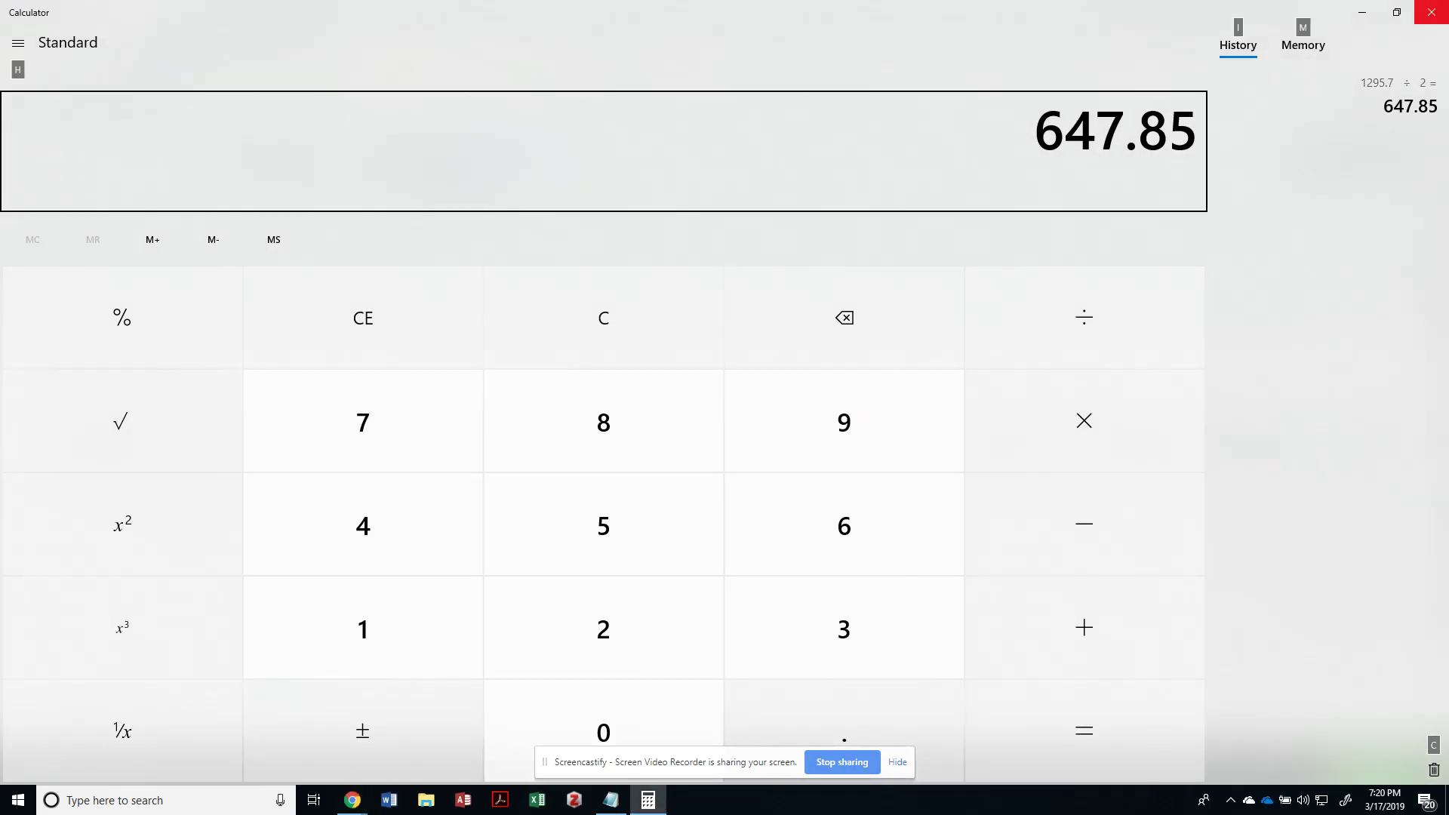
click(1432, 12)
key(alt+Tab)
key(alt+Tab)
key(alt+Tab)
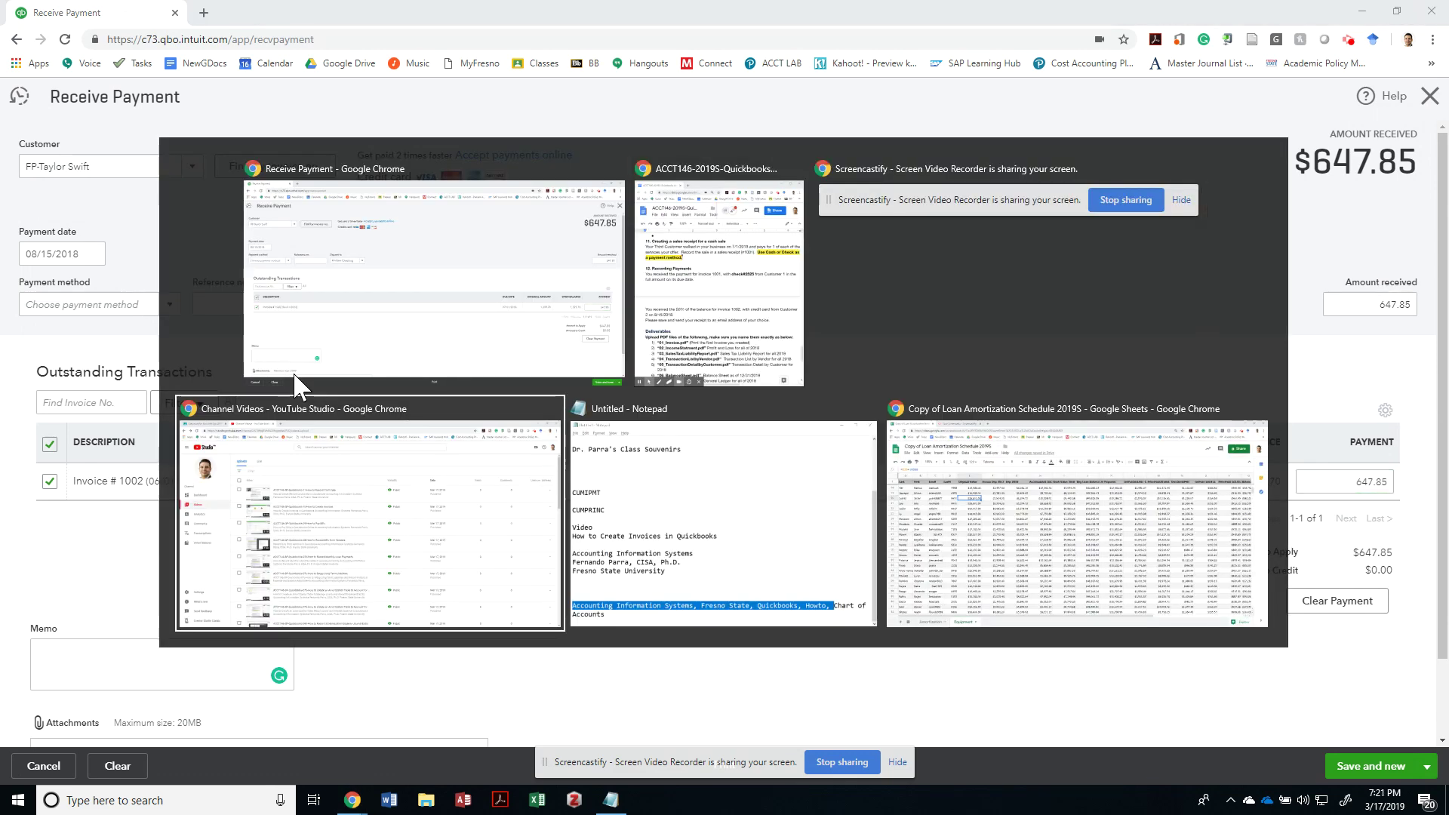
click(294, 375)
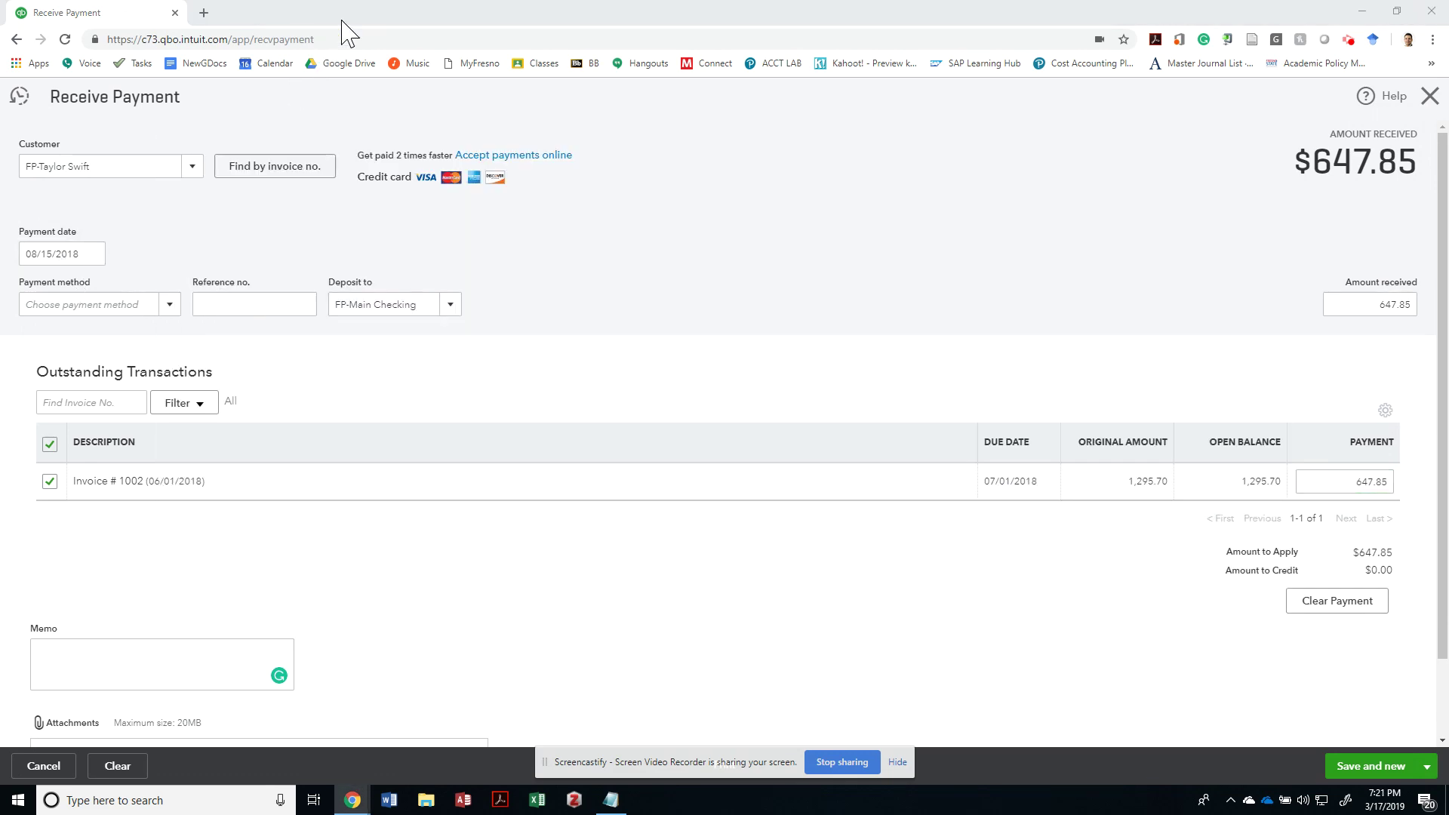
Check the assignment's invoice 1002 instructions behind the payment window, and set the payment method to Credit Card
drag(341, 15, 1009, 59)
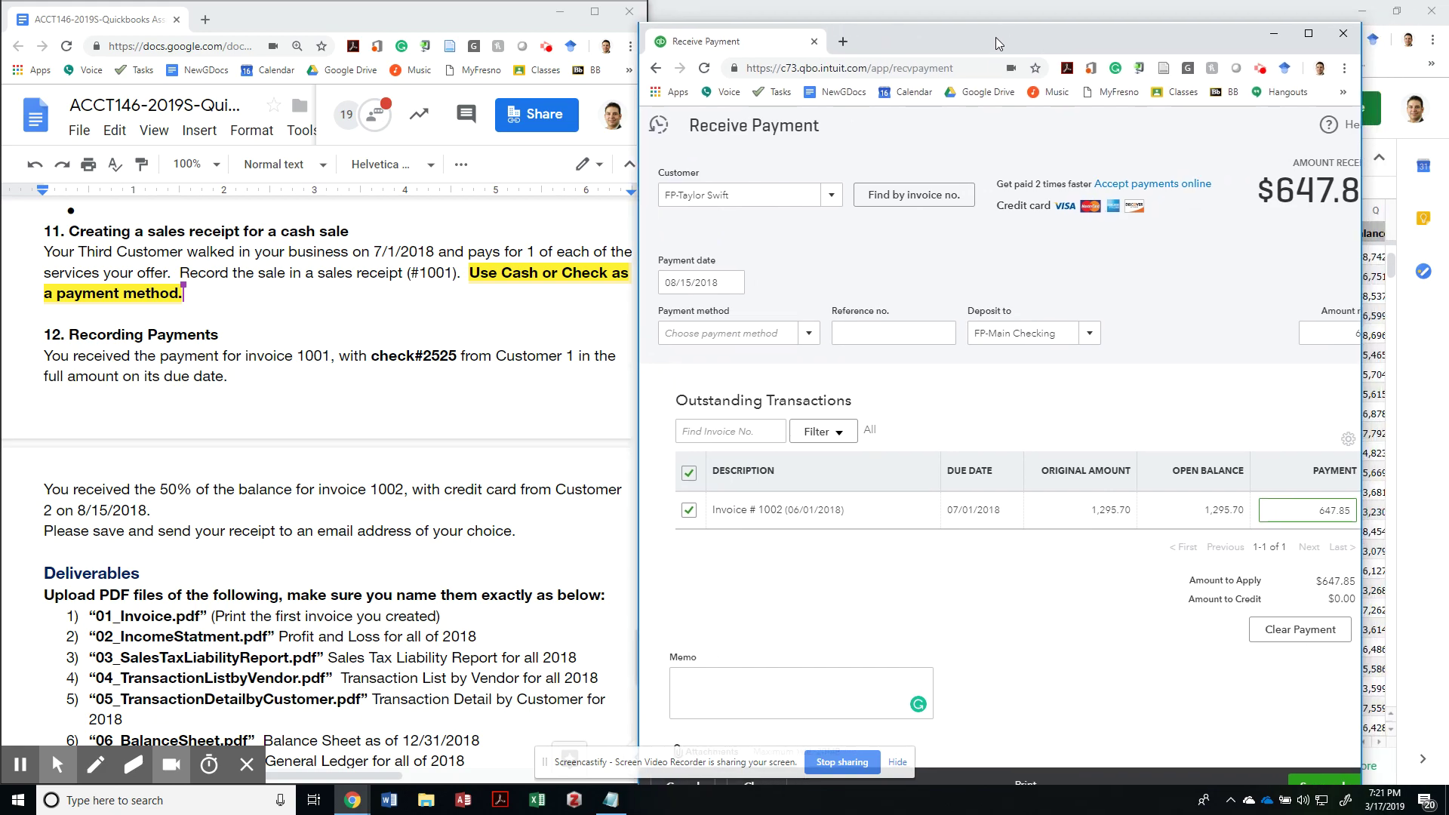
drag(996, 39, 821, 40)
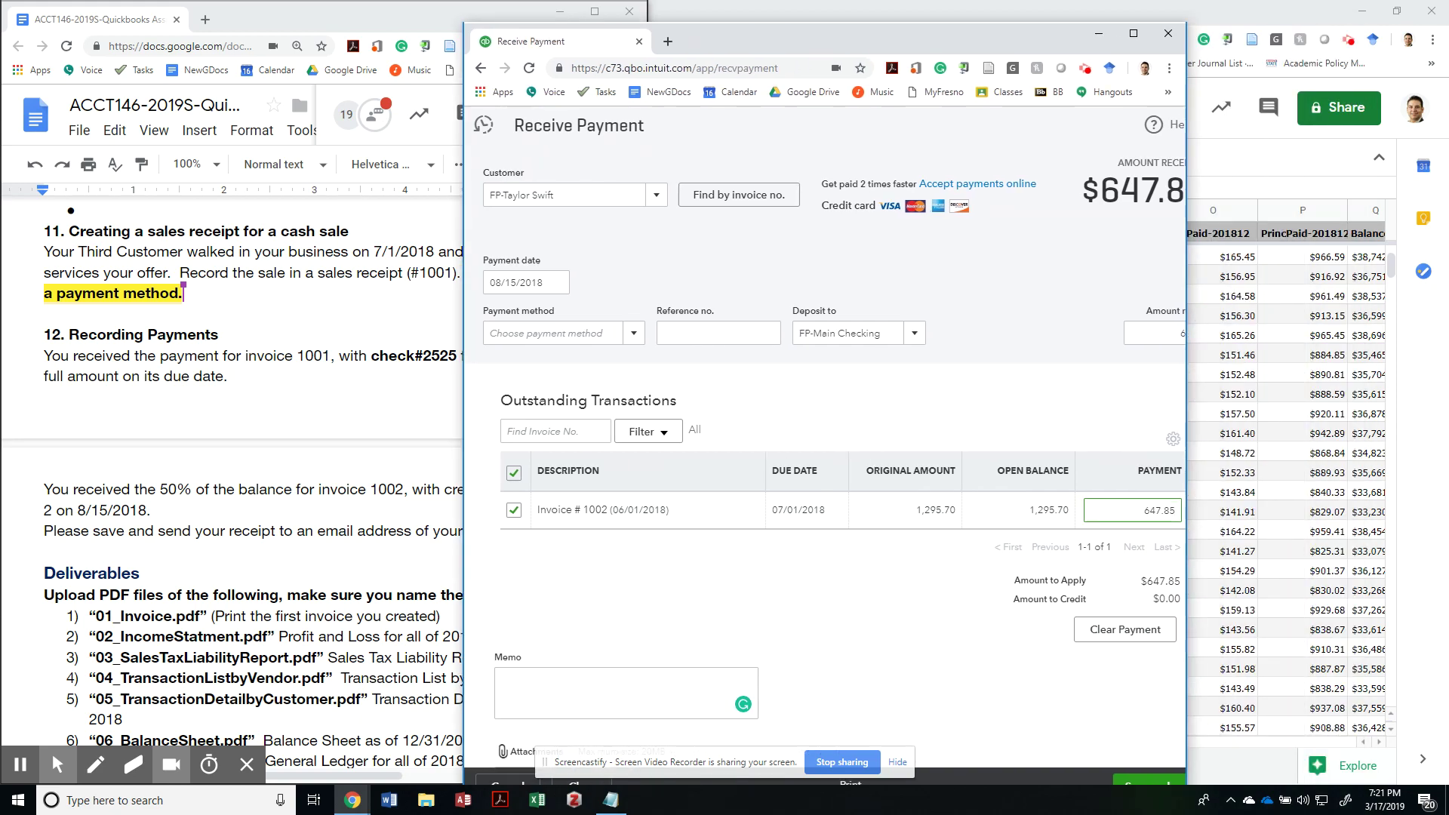
click(1133, 33)
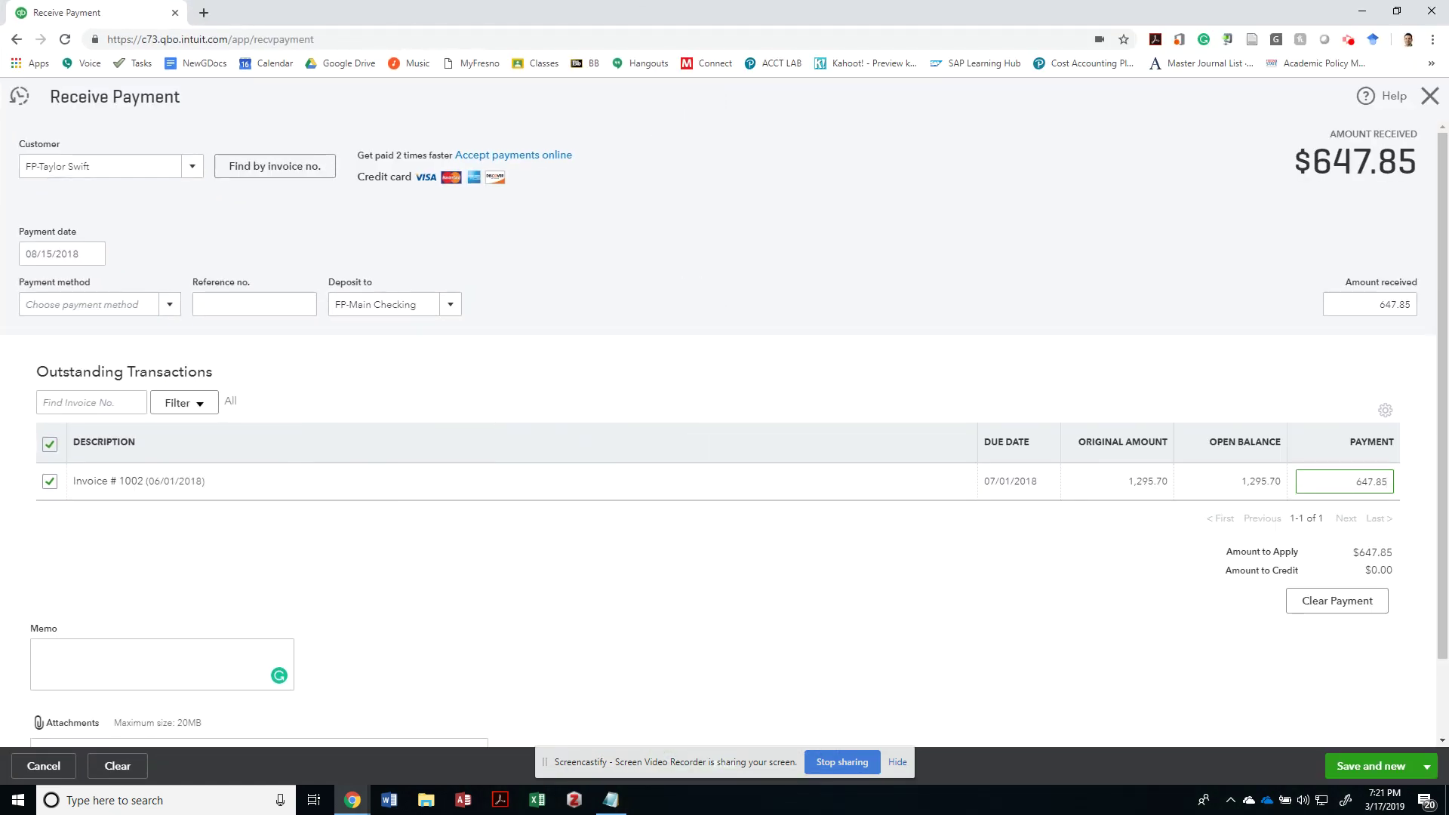
click(170, 304)
click(143, 408)
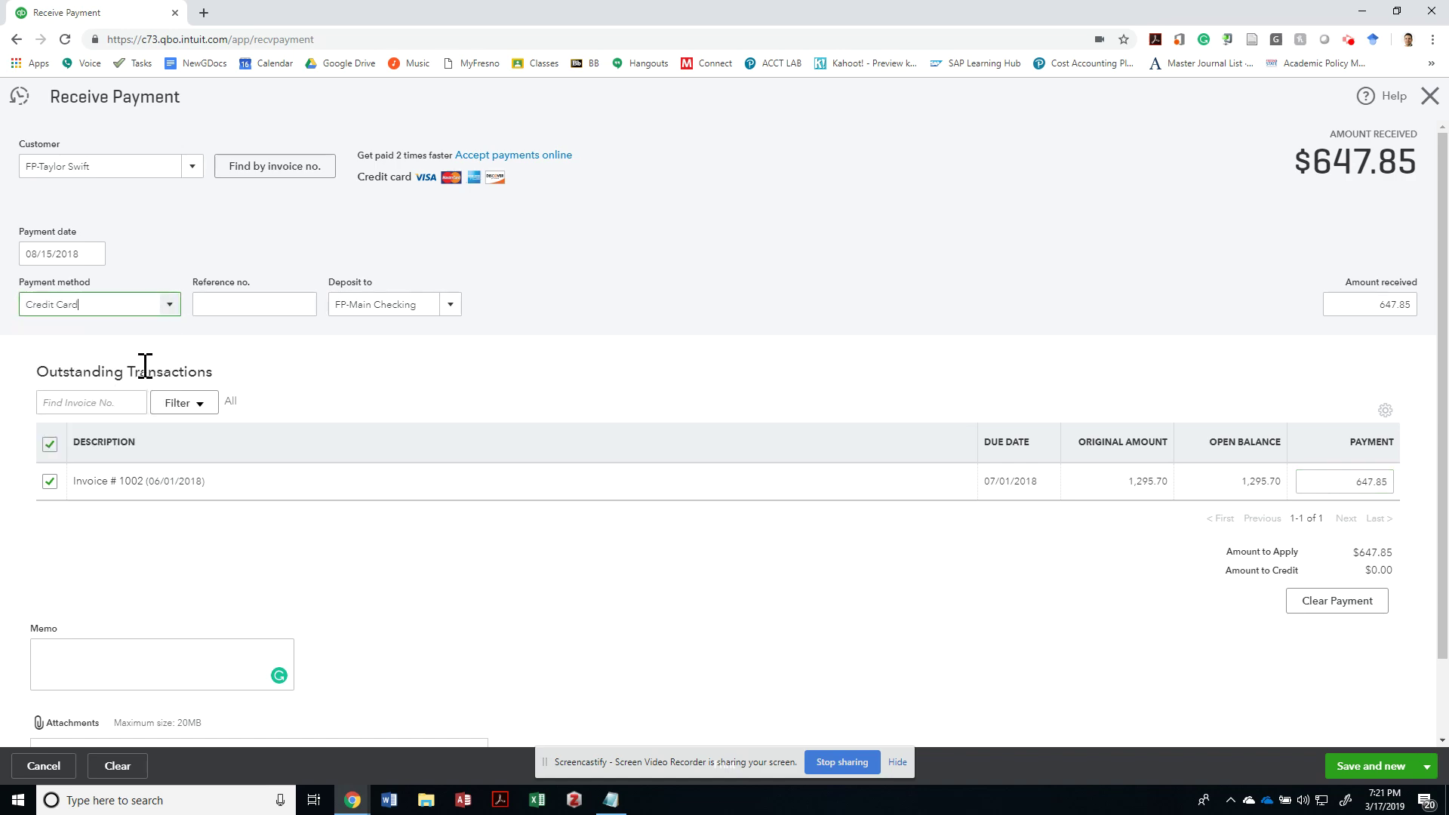
Review the assignment's payment, sales receipt and invoice instructions against the entered payment, and return to the payment form
key(alt+Tab)
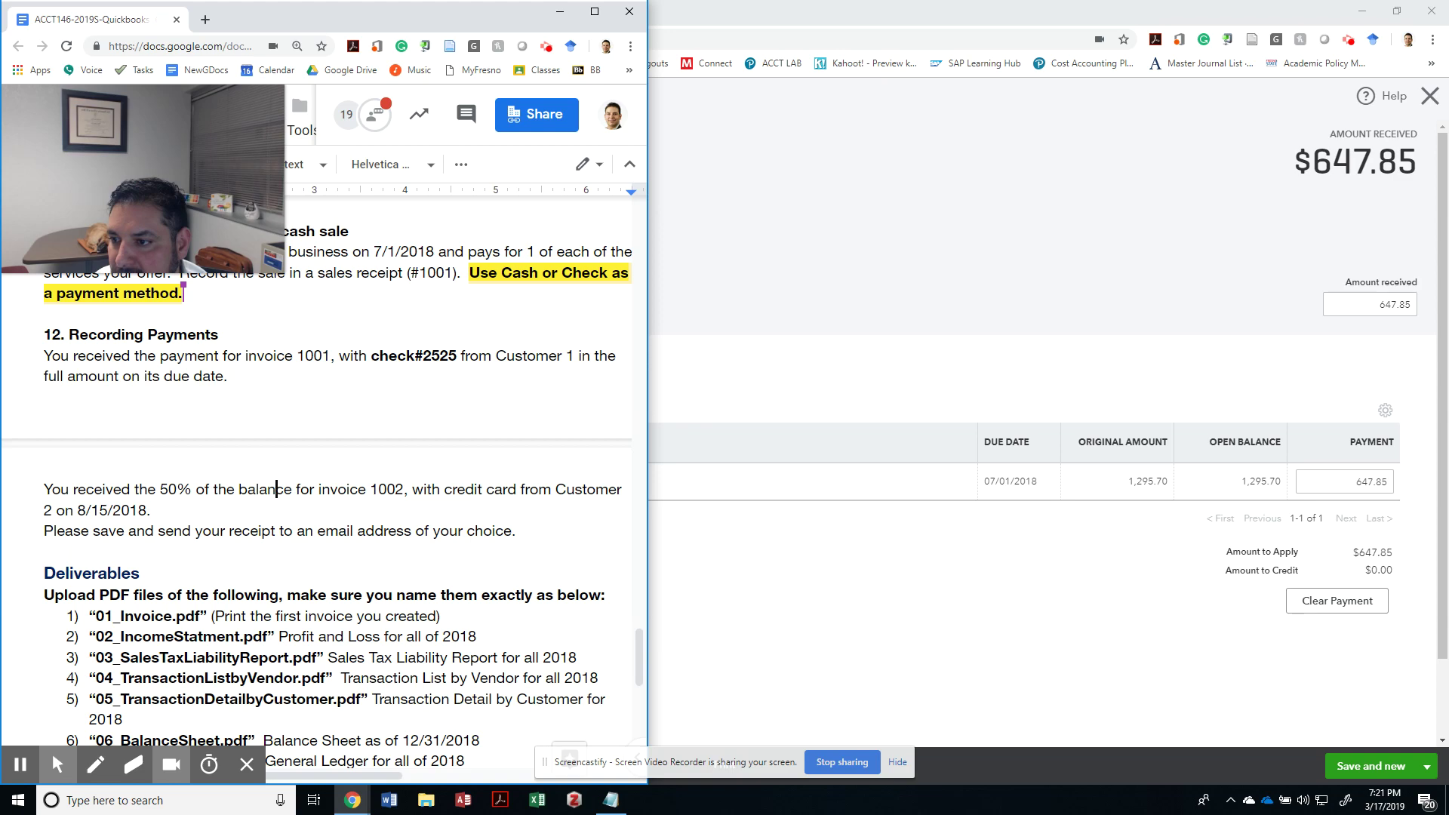
key(alt+Tab)
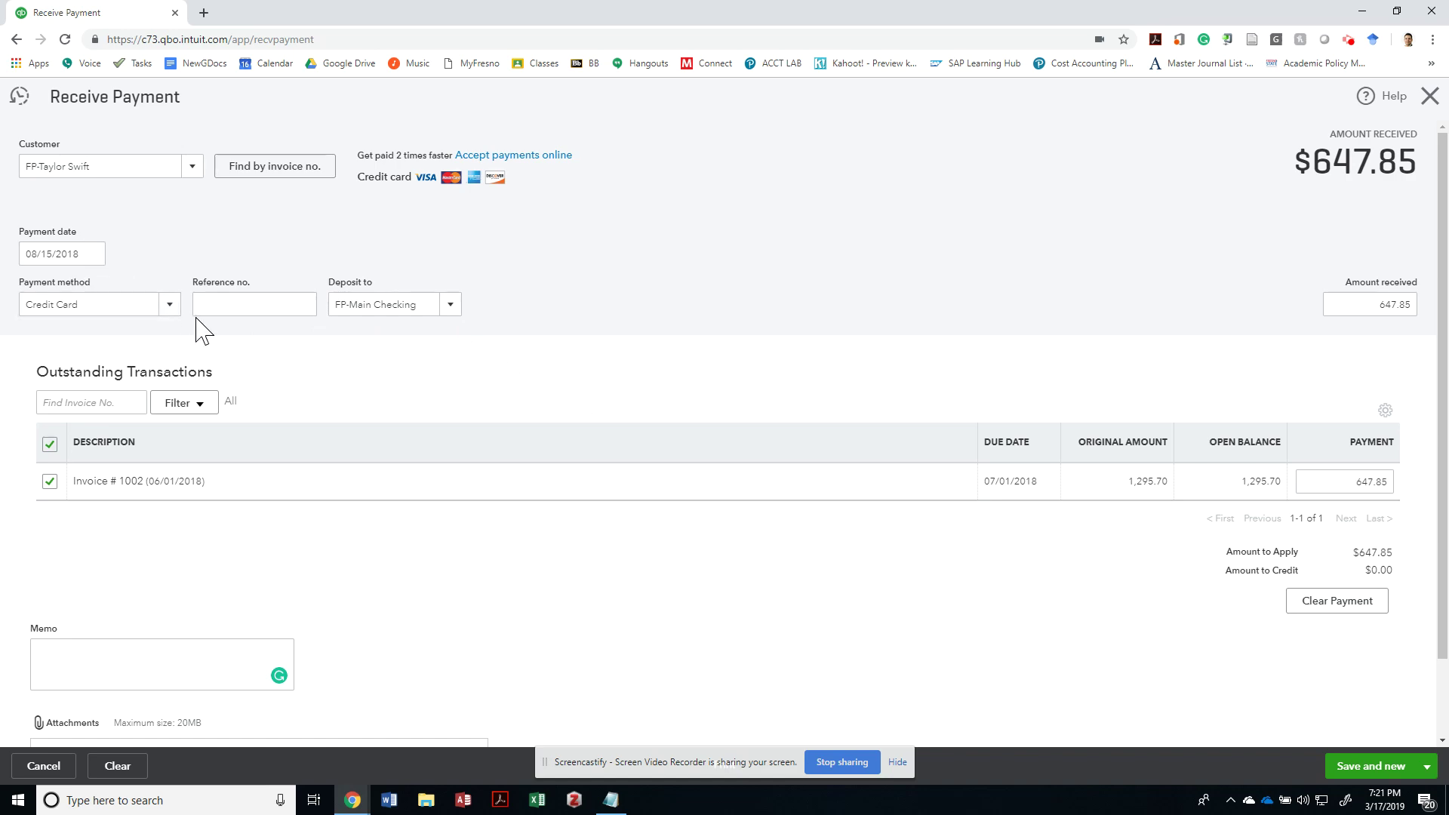
key(alt+Tab)
key(Escape)
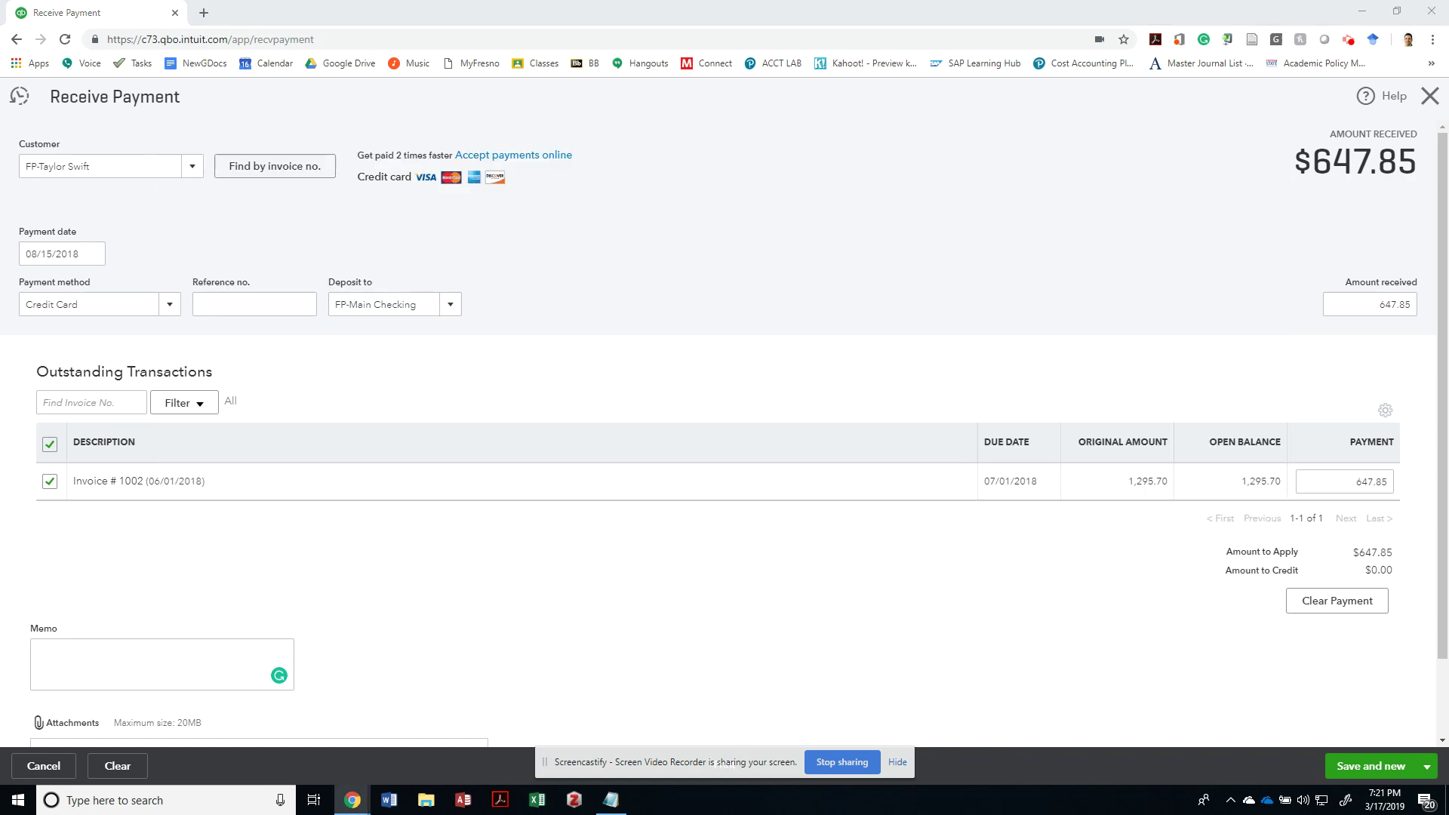
key(alt+Tab)
key(alt+Tab)
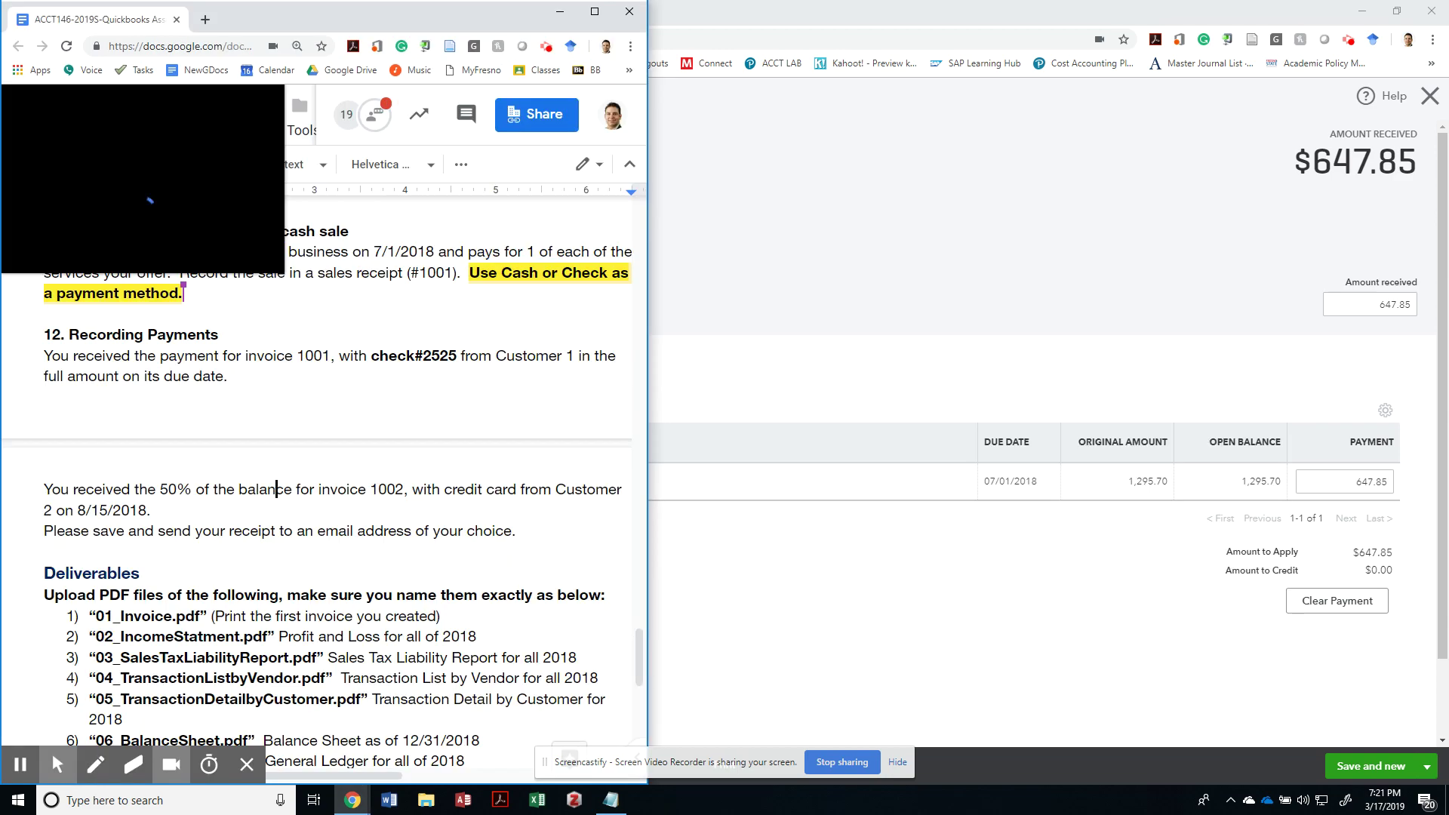
scroll(317, 483, up, 3)
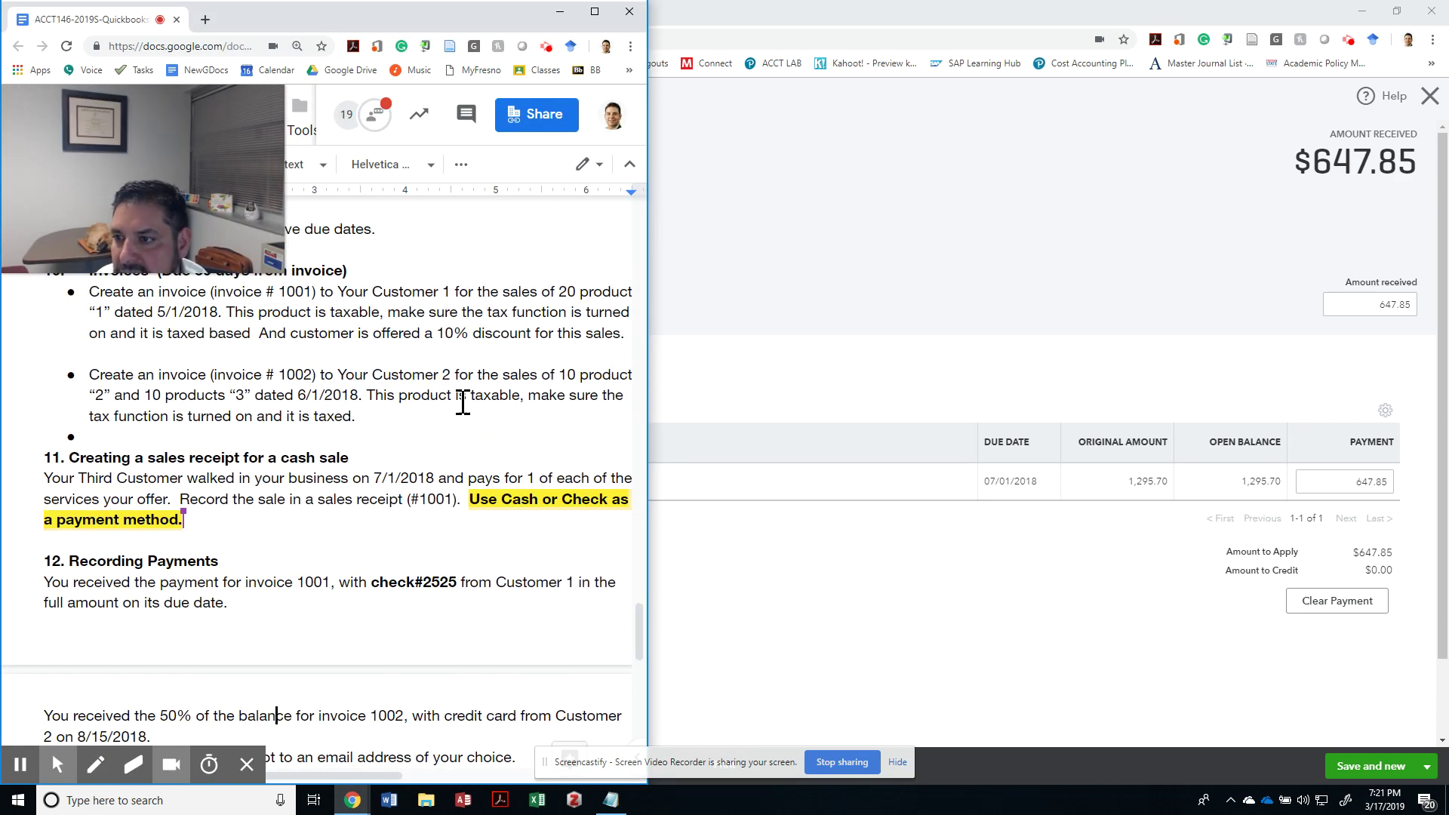
click(1098, 30)
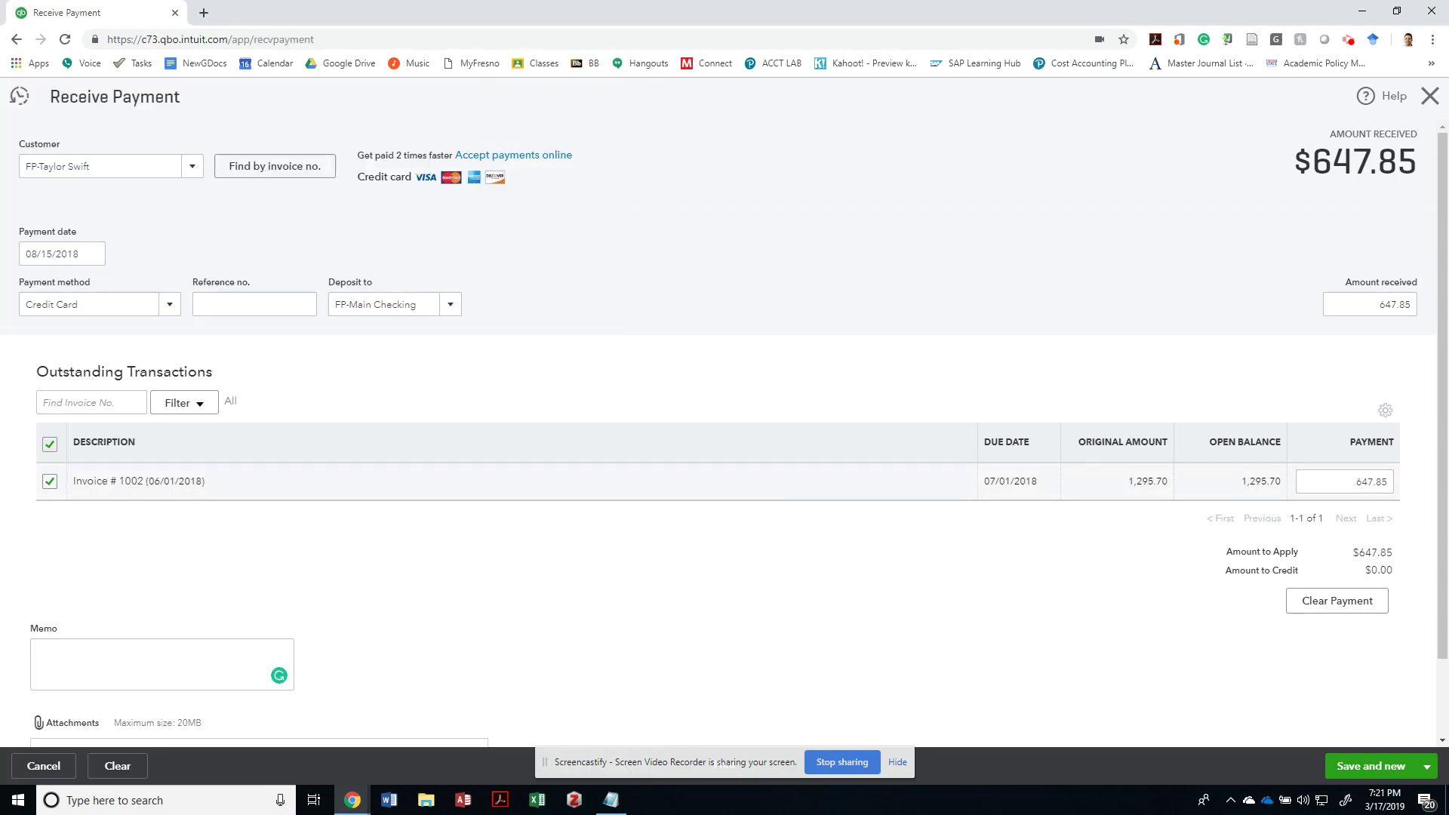
Save and close the invoice 1002 payment
scroll(725, 422, down, 2)
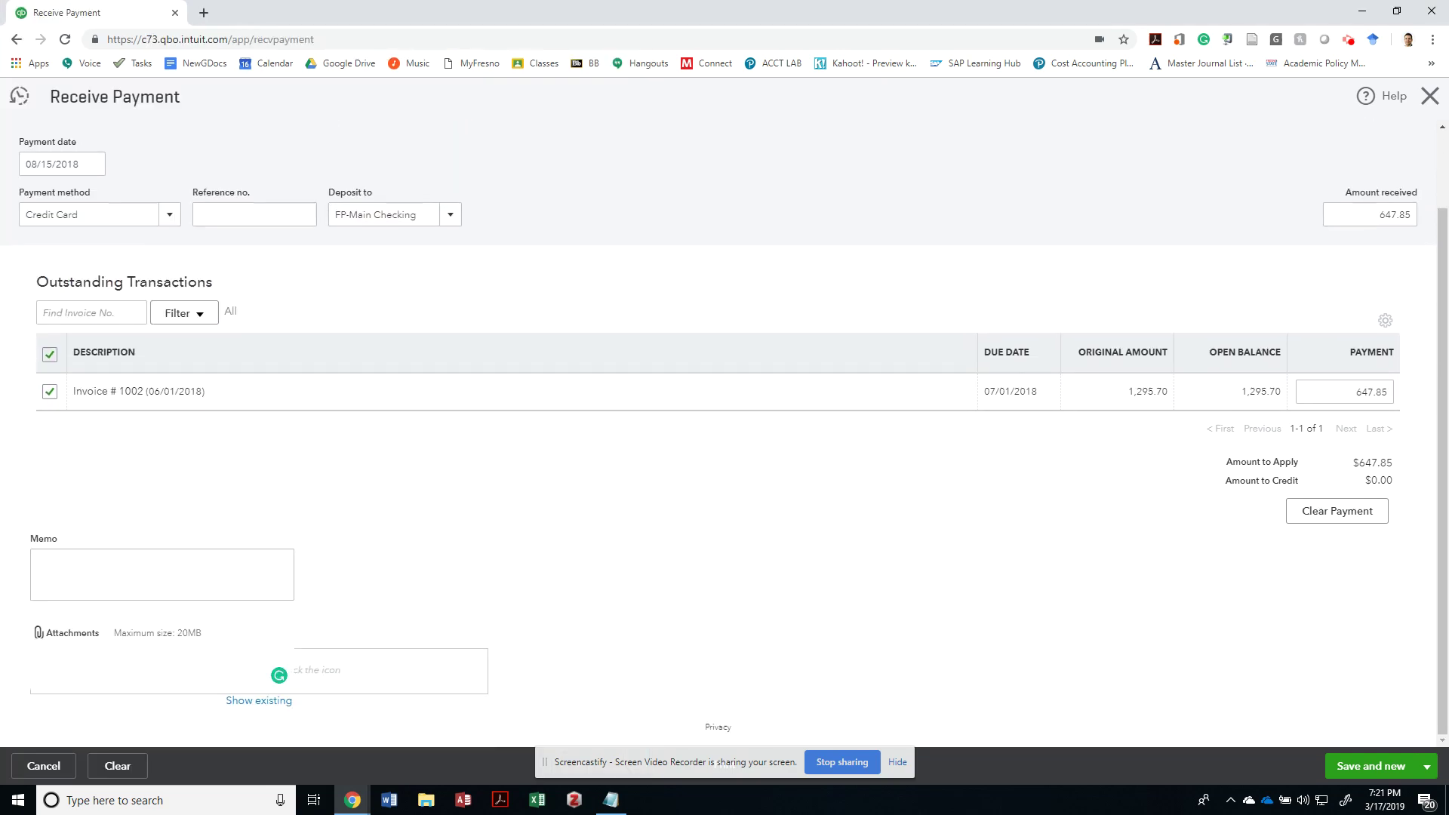
click(1426, 766)
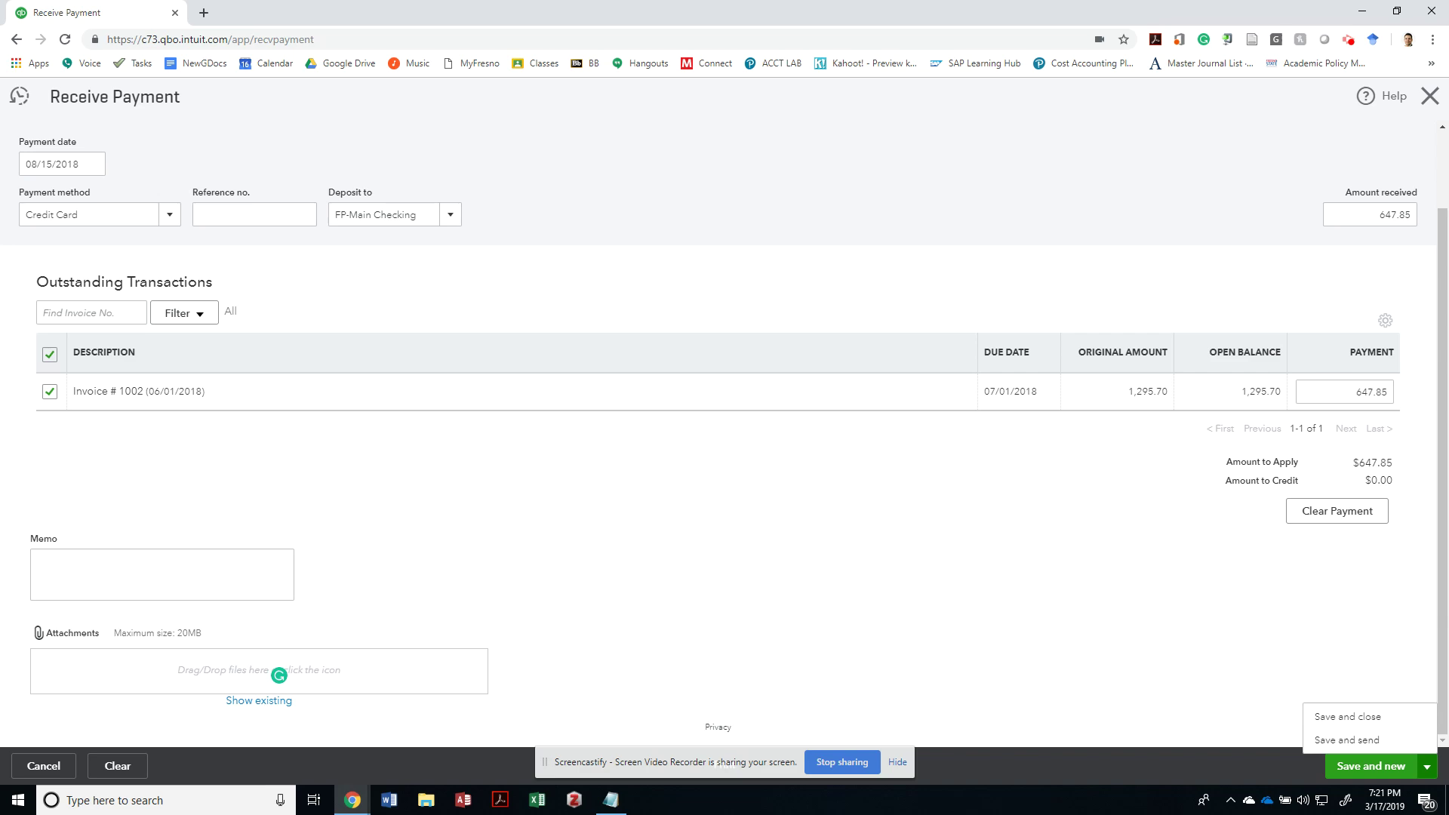
click(1348, 717)
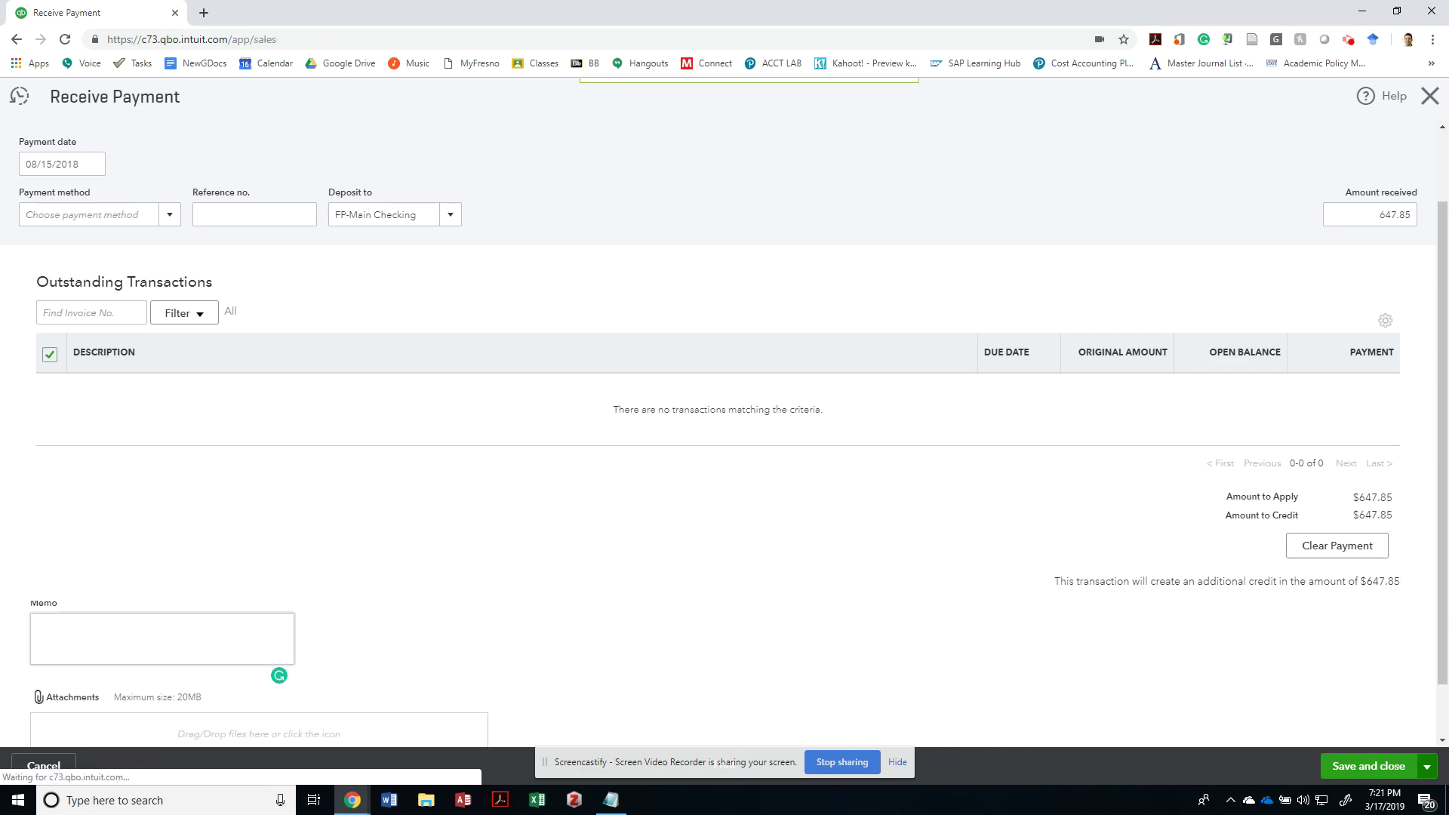
Go back to the assignment document and review the rest of the Recording Payments instructions and the deliverables
key(alt+Tab)
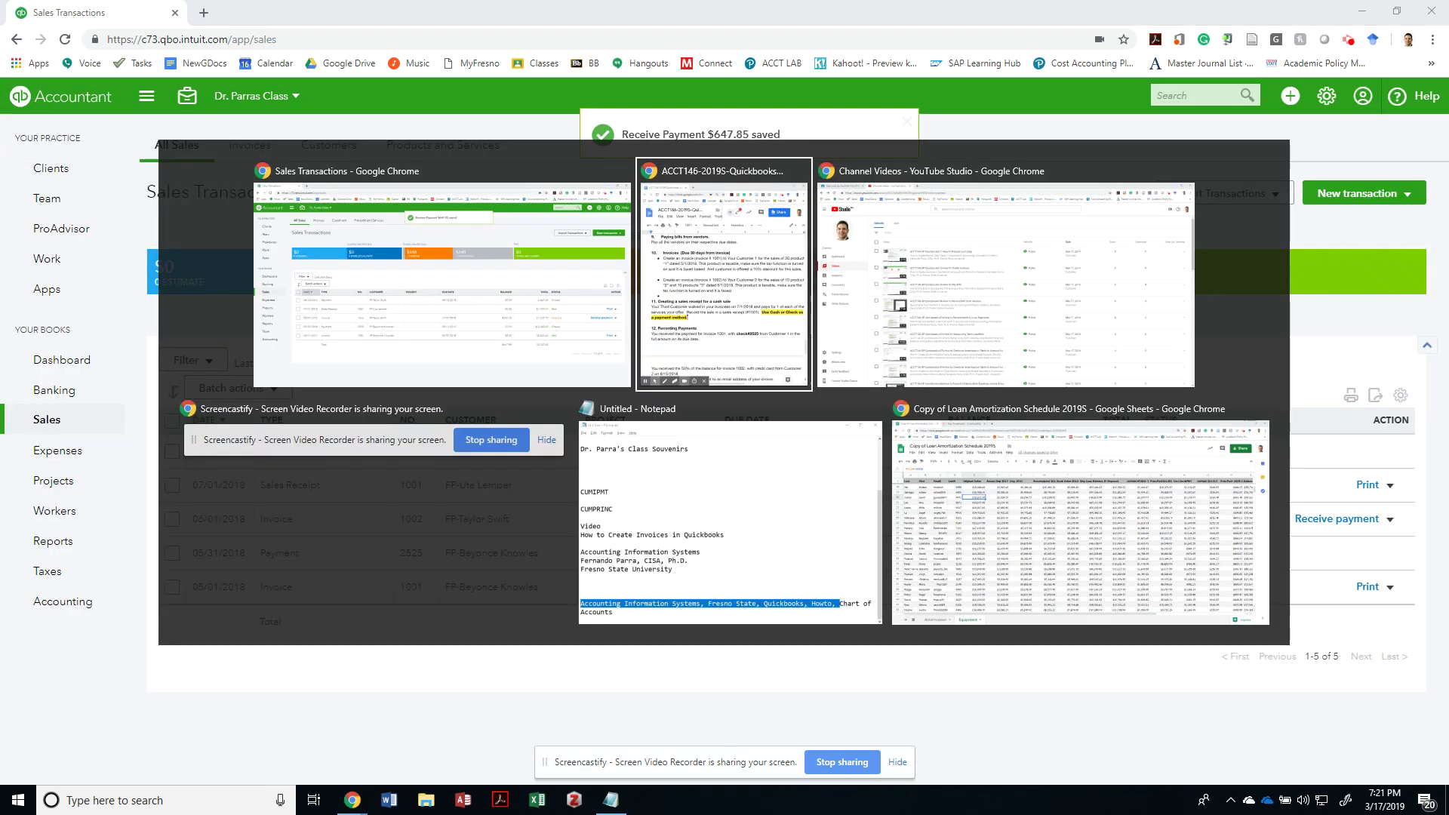
key(alt+Tab)
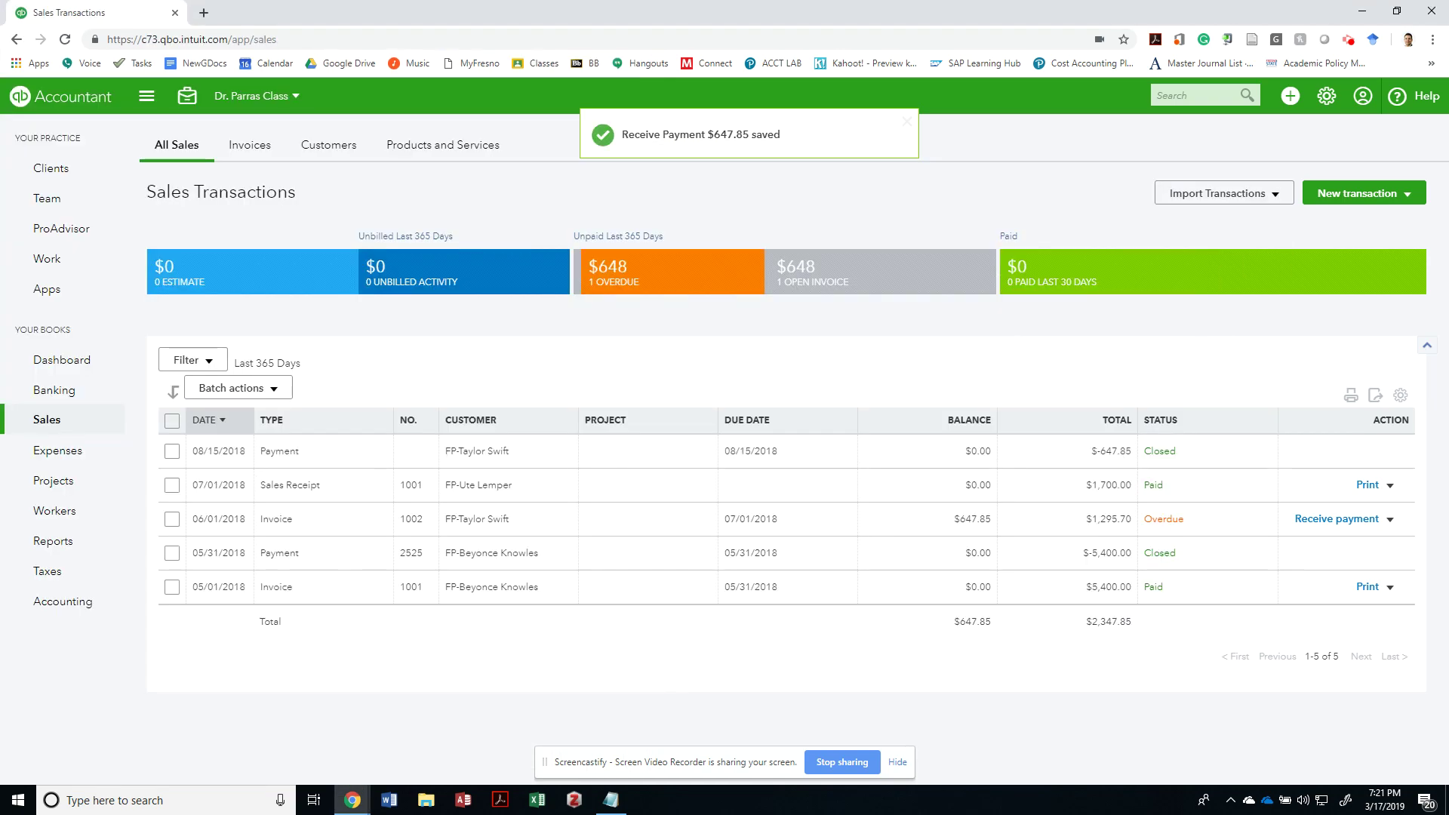
key(alt+Tab)
scroll(325, 453, down, 3)
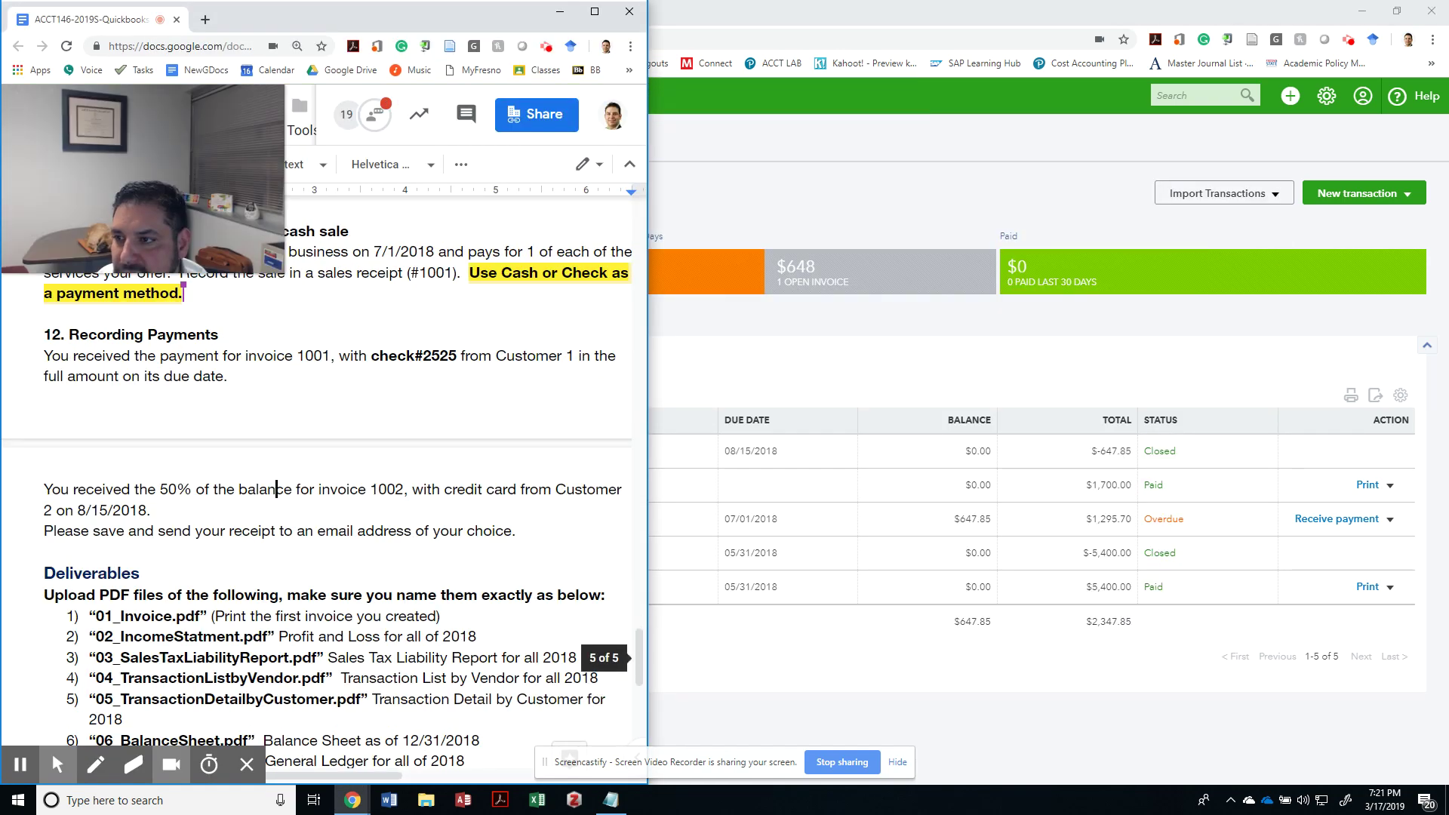